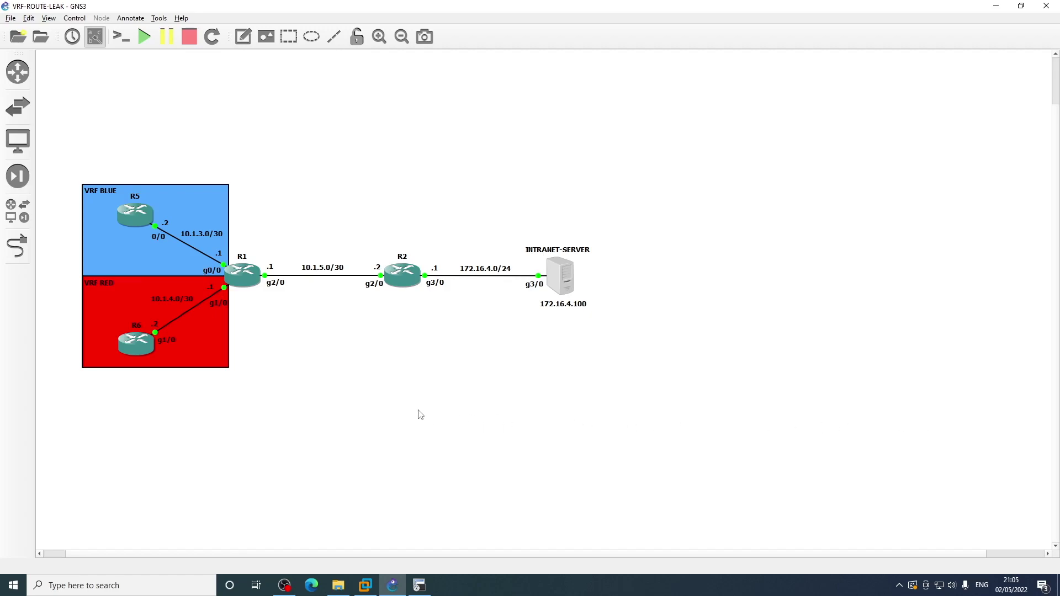
Step: Select the VRF areas and routers R1, R5 and R6 on the topology, then deselect
left_click_drag(54, 156, 291, 407)
left_click(291, 407)
left_click(182, 313)
Step: In SecureCRT, show R1's VRF RED routing table with 'sh ip route vrf RED'
left_click(420, 585)
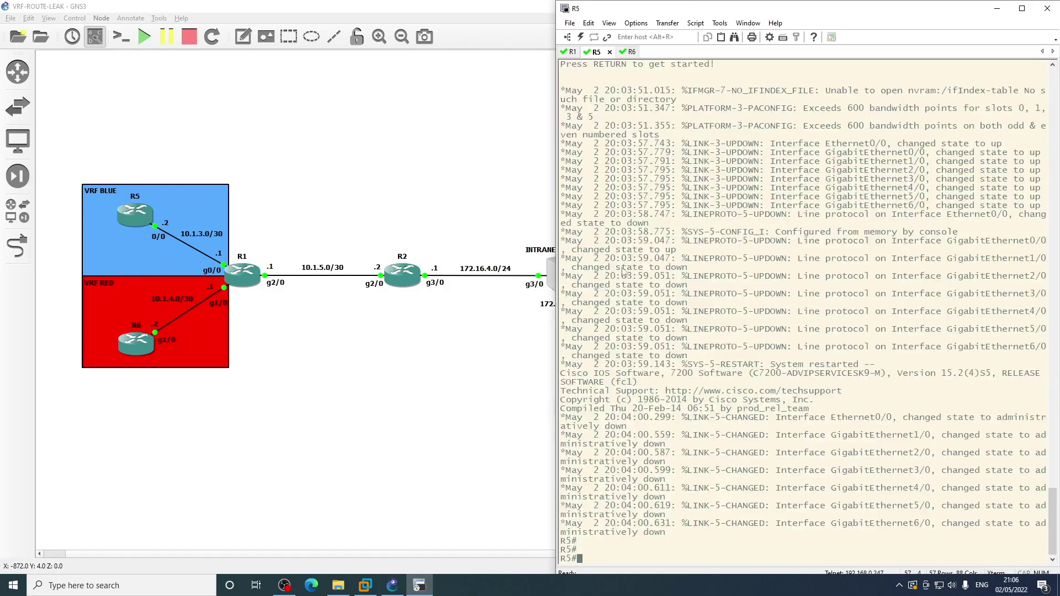
left_click(570, 52)
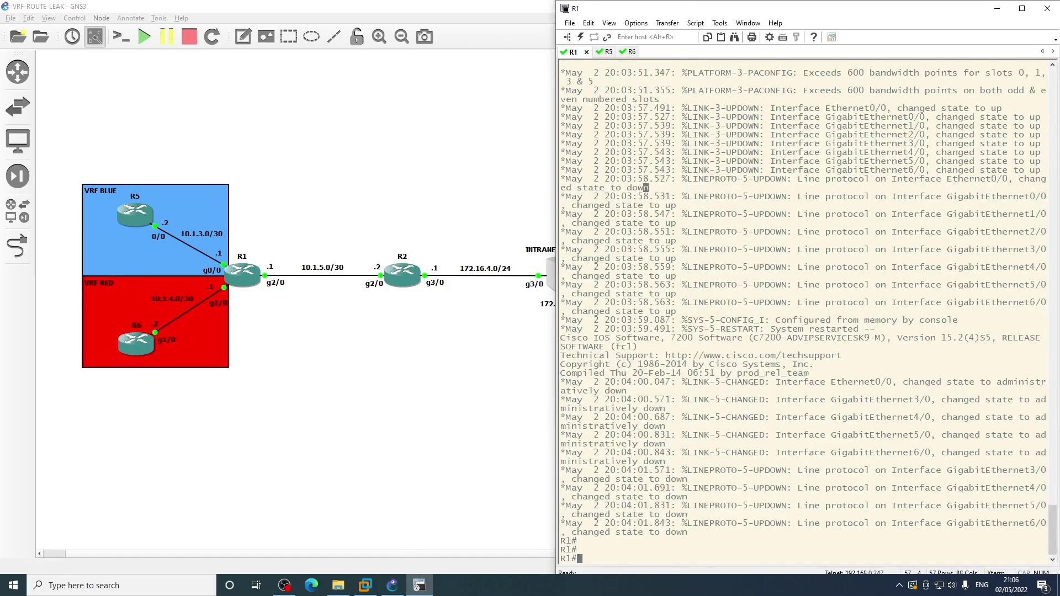
key("Return")
key("Return")
key("Return")
type("sh ip ro")
key("Tab")
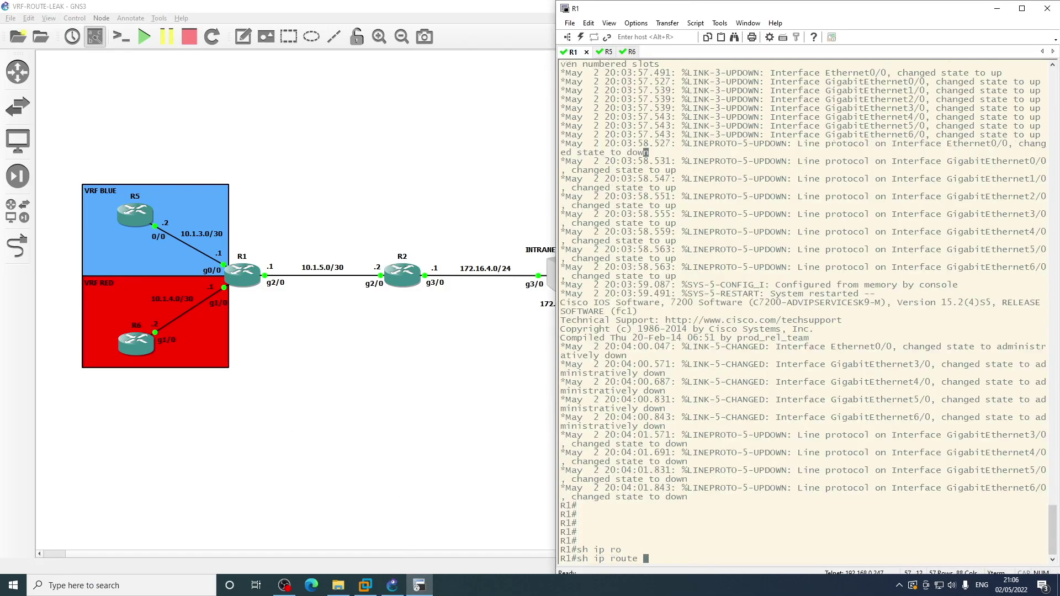
type("VRF")
key("BackSpace")
key("BackSpace")
key("BackSpace")
type("c")
key("BackSpace")
type("vrf RED")
key("Return")
Step: Show R1's VRF BLUE routing table and highlight both tables' connected routes
key("Up")
key("BackSpace")
key("BackSpace")
key("BackSpace")
type("BLUE")
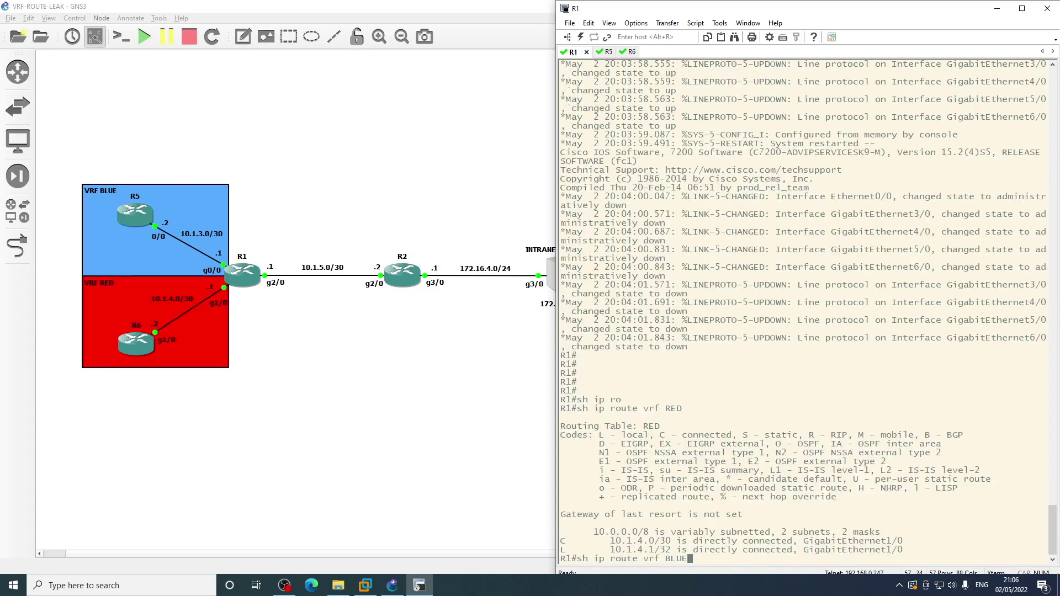
key("Return")
left_click_drag(576, 382, 905, 402)
mouse_move(563, 532)
left_mouse_down()
mouse_move(883, 551)
mouse_move(581, 528)
left_mouse_up()
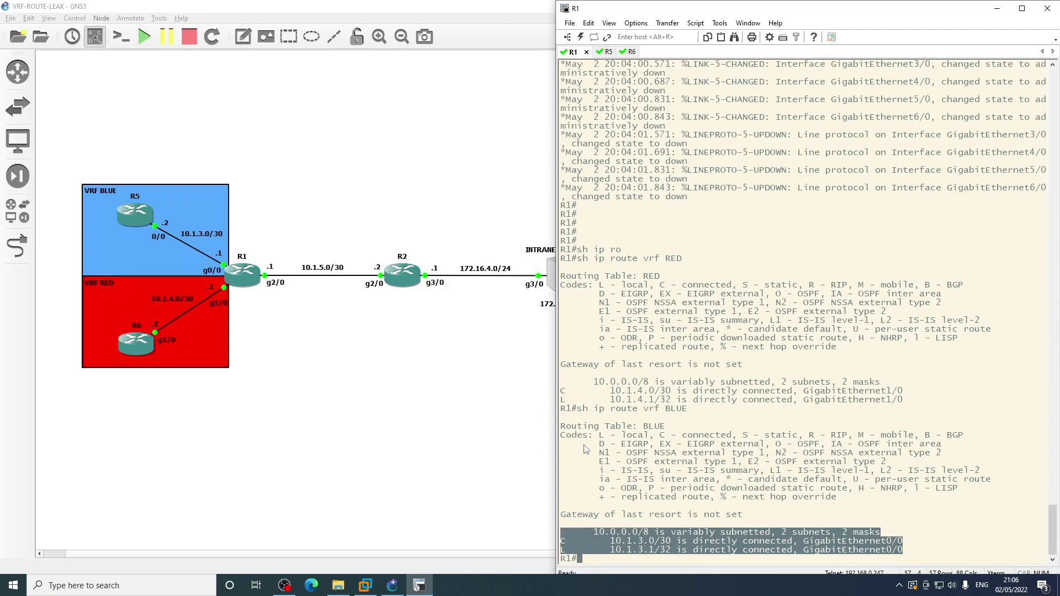
left_click_drag(561, 381, 911, 405)
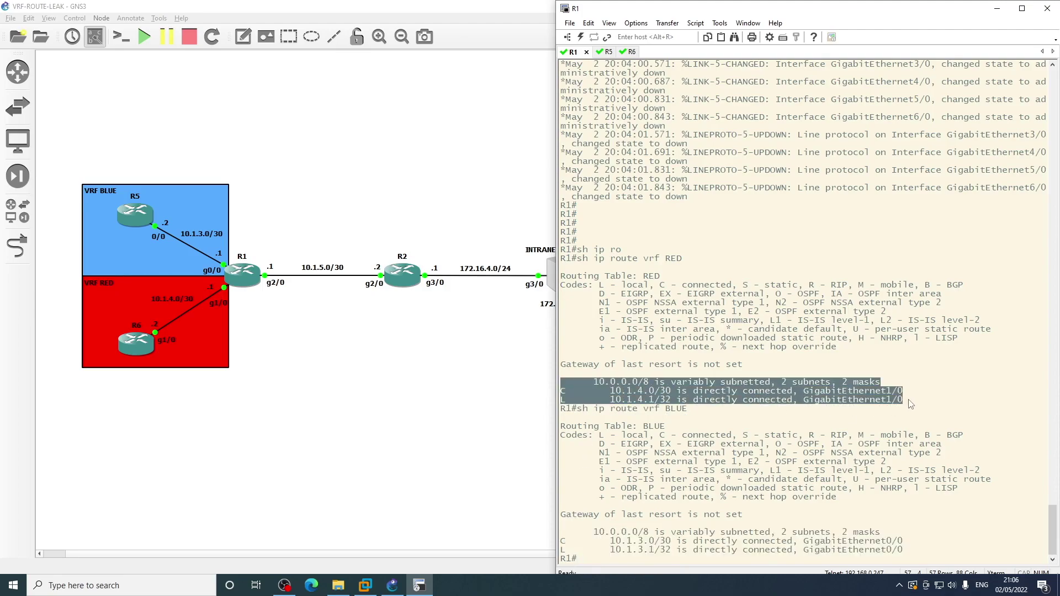
left_click(908, 404)
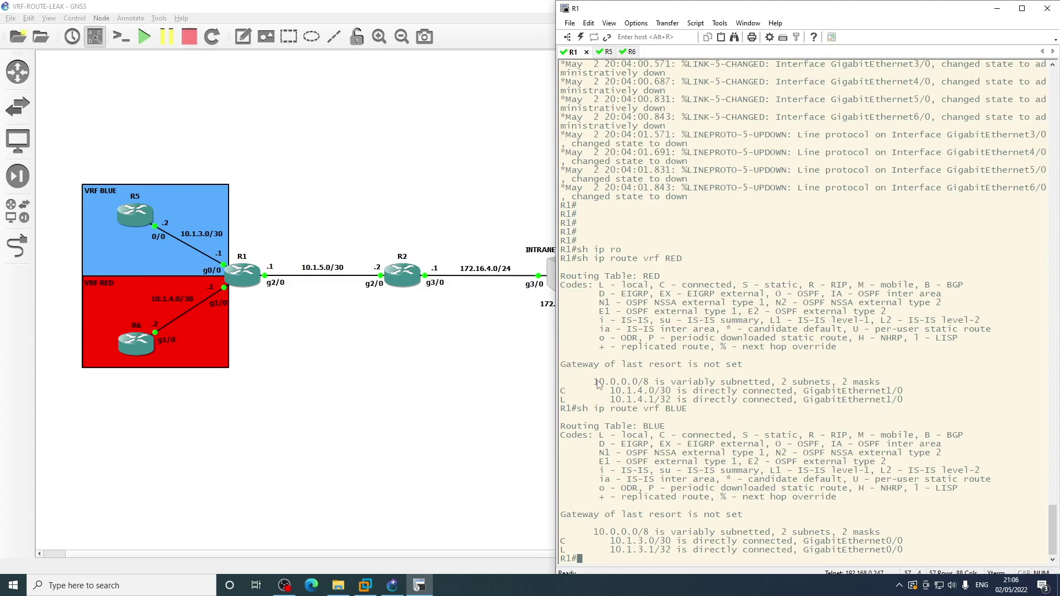
left_click_drag(593, 381, 919, 405)
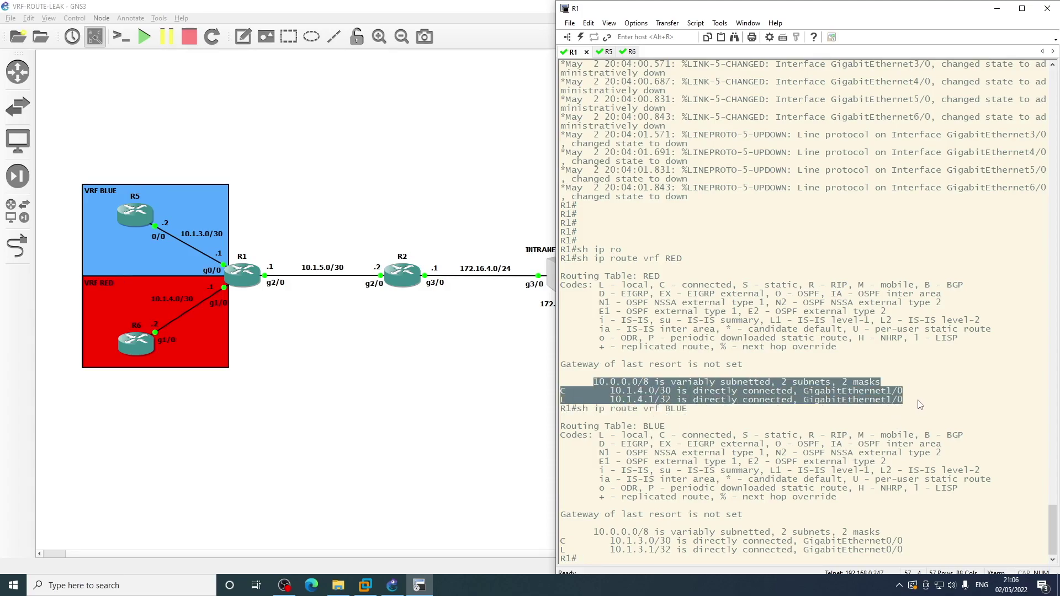
left_click_drag(568, 540, 917, 552)
left_click(916, 555)
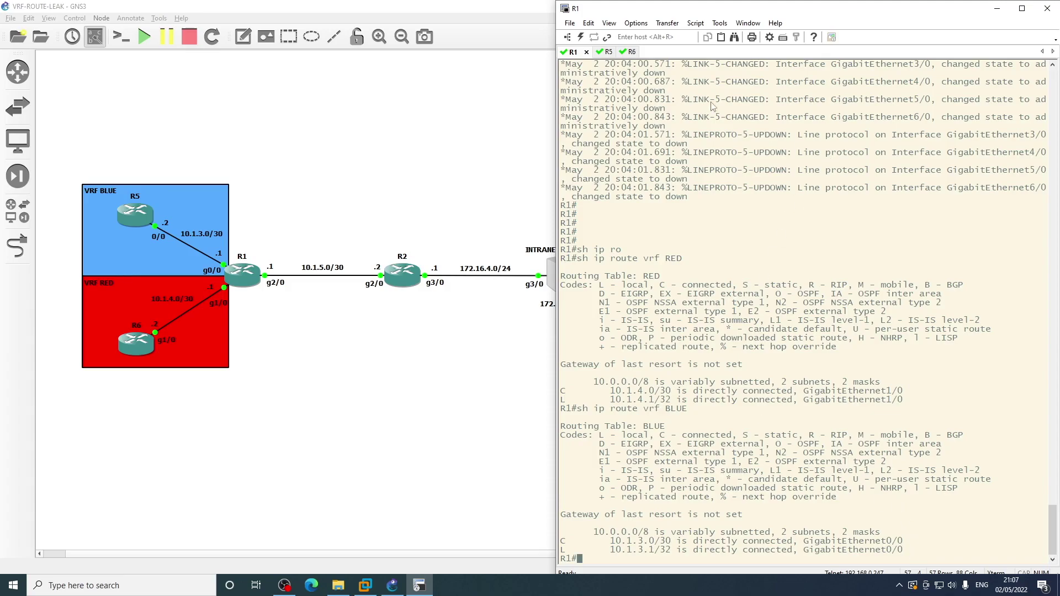
Step: On R5, check the routing table and add default route 0.0.0.0 0.0.0.0 via 10.1.3.1
left_click(603, 51)
key("Return")
key("Return")
key("Return")
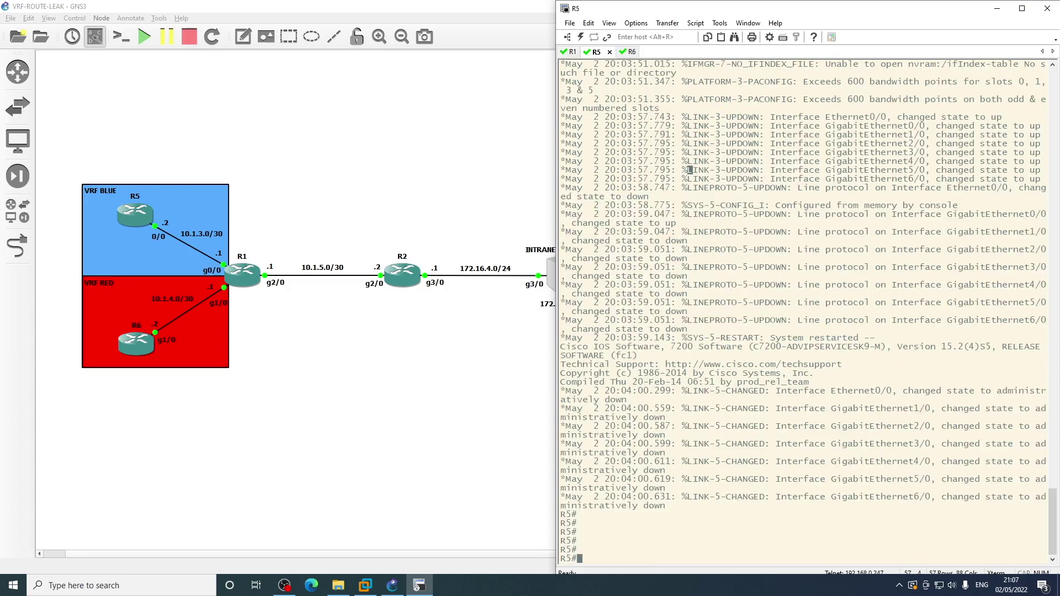
type("conf t")
key("Return")
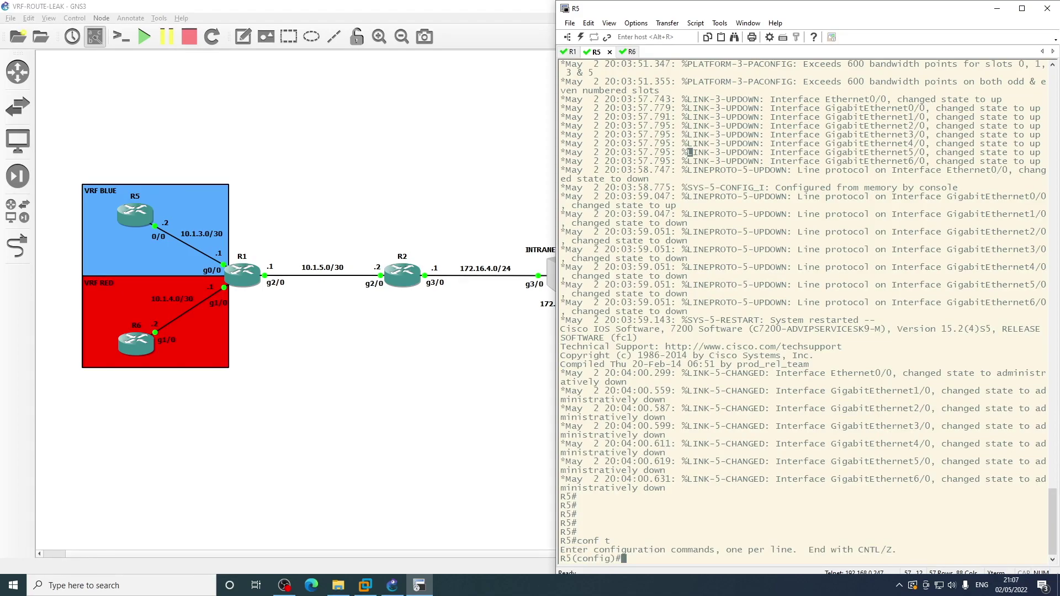
type("dp sh")
key("BackSpace")
key("BackSpace")
key("BackSpace")
key("BackSpace")
type("o sh ip route")
key("Return")
key("Return")
type("config)#i")
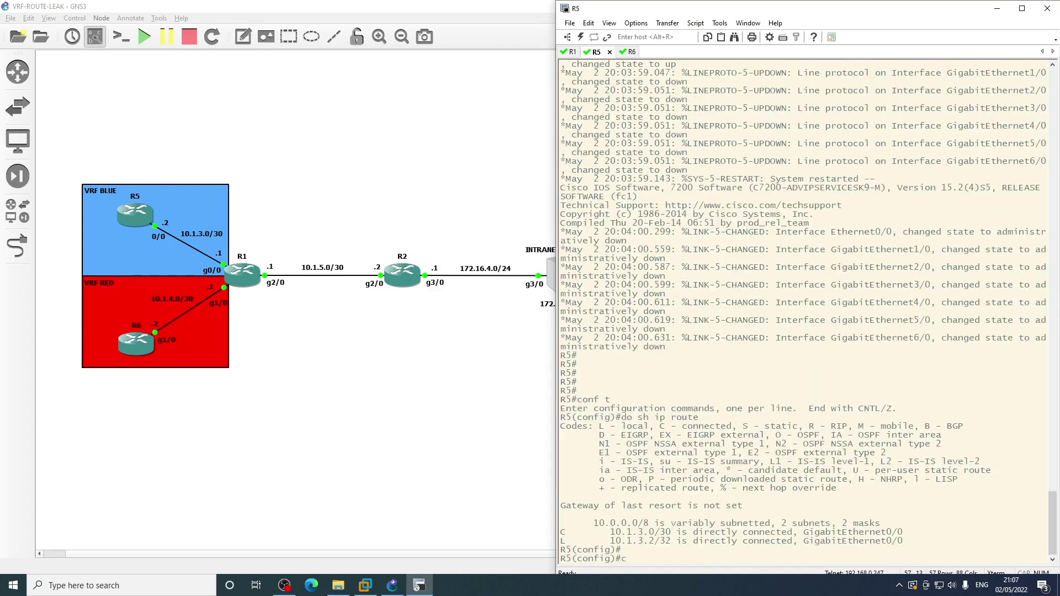
type("p route 0.0.0.0 0.0.0.0 10.1.3.1")
key("Return")
key("Return")
key("Return")
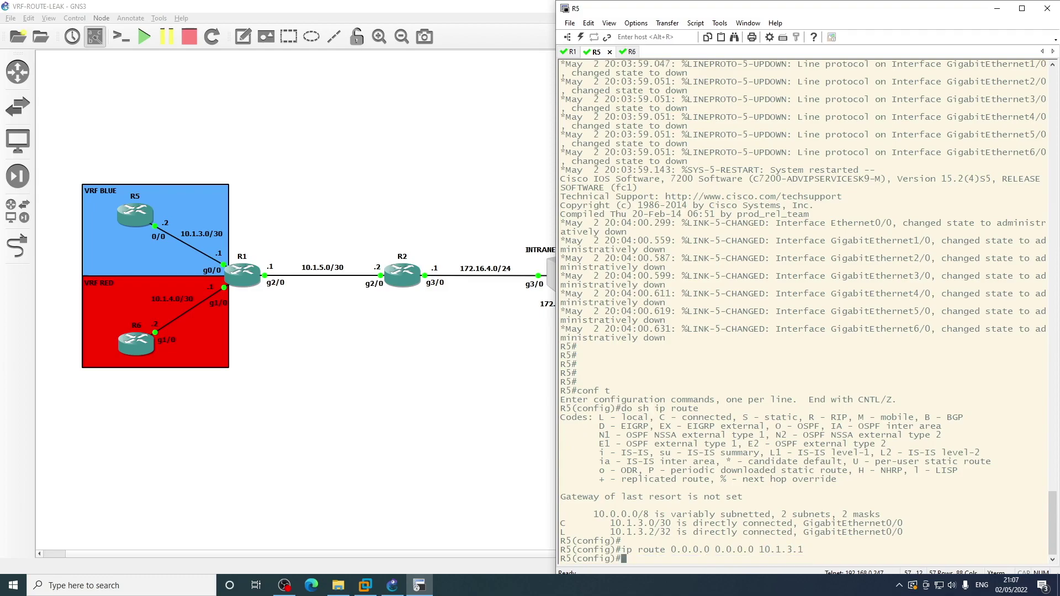
Step: On R6, check the routing table and add default route 0.0.0.0 0.0.0.0 via 10.1.4.1
left_click(628, 51)
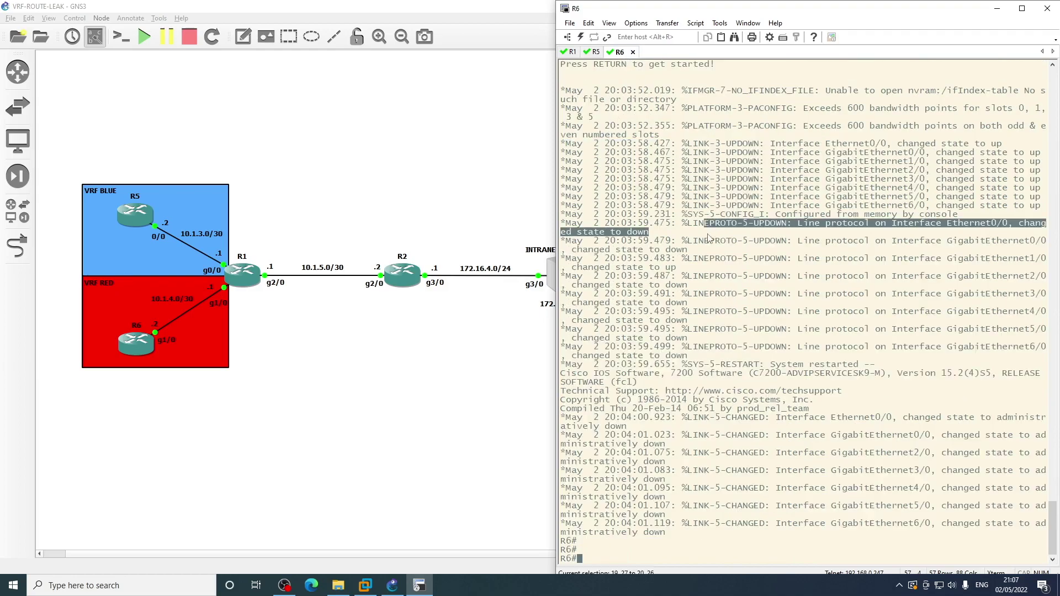
key("Return")
key("Return")
key("Return")
type("sh ip ro")
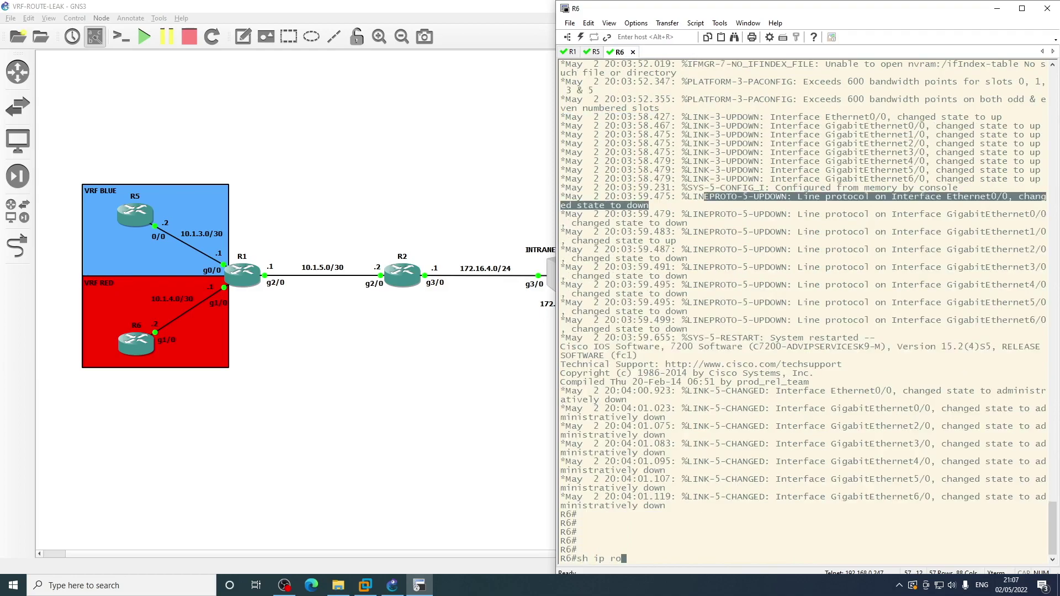
key("Tab")
key("Return")
type("cio")
key("BackSpace")
key("BackSpace")
type("onf t")
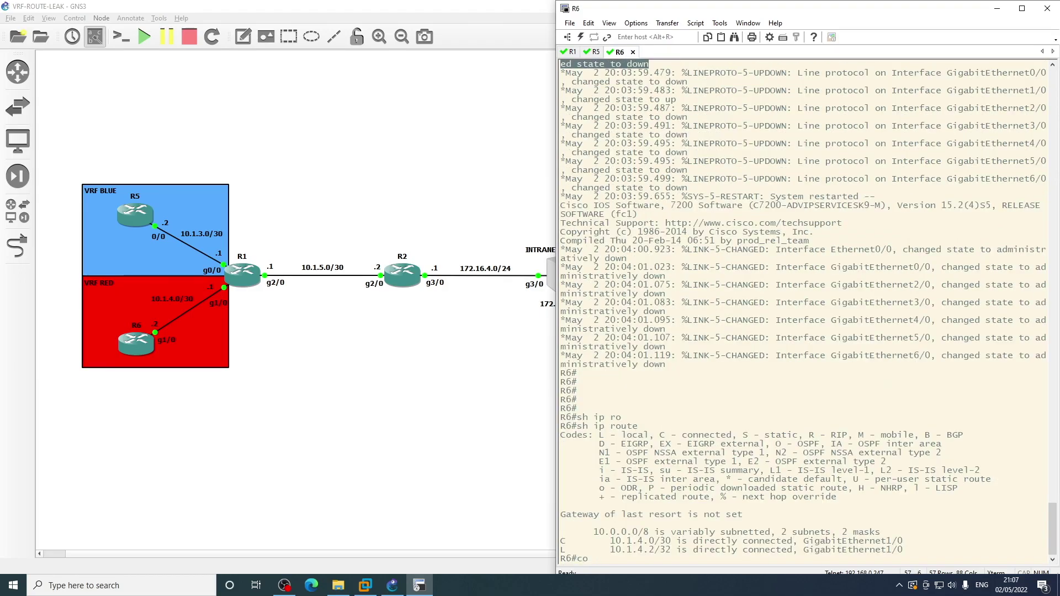
key("Return")
type("ip ro")
key("Tab")
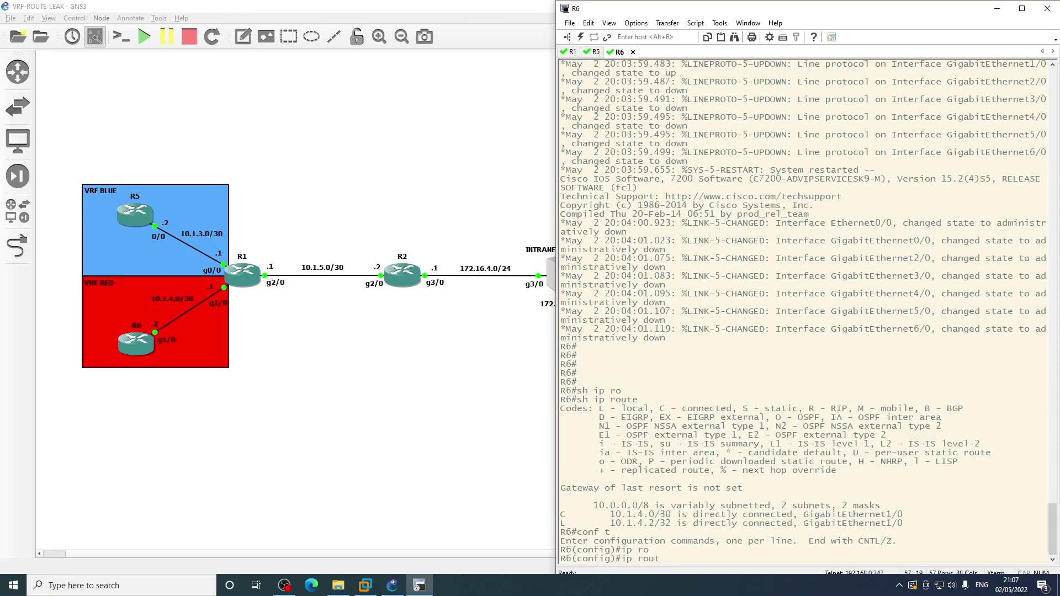
type("0.0.0.0 0.0.0.0 10.1.4.1")
key("Return")
key("Return")
key("Return")
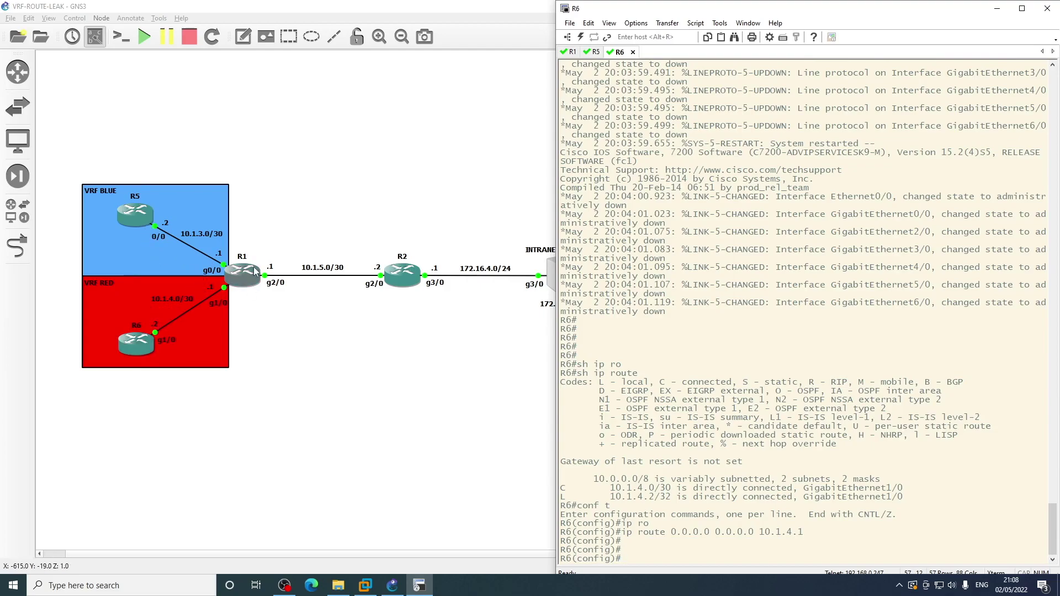
Step: On R1, create prefix-list VRF_RED_NETWORK permitting 10.1.4.0/30
double_click(251, 289)
key("Return")
key("Return")
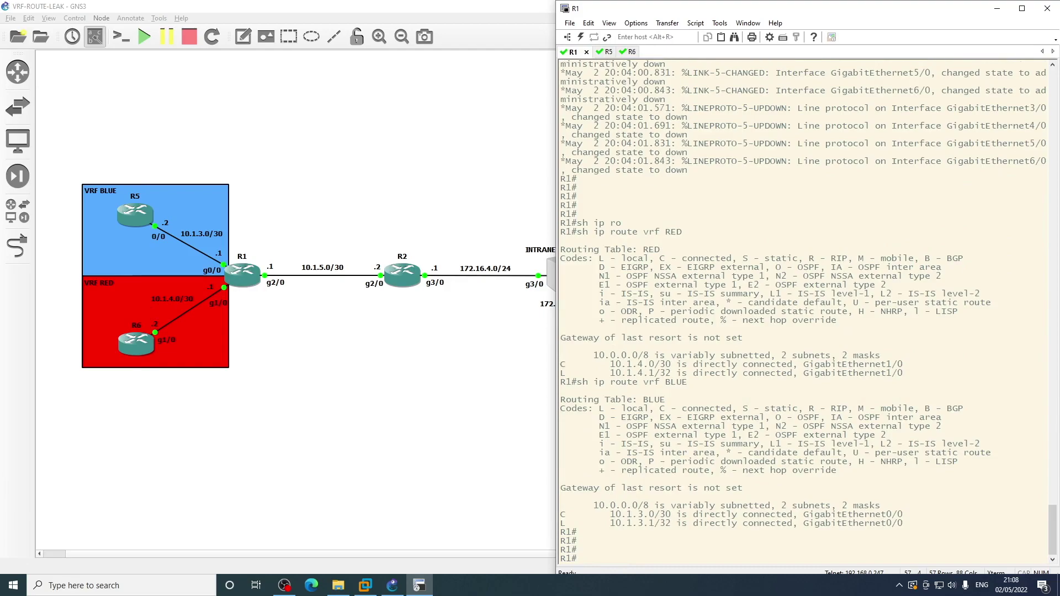
type("conf t")
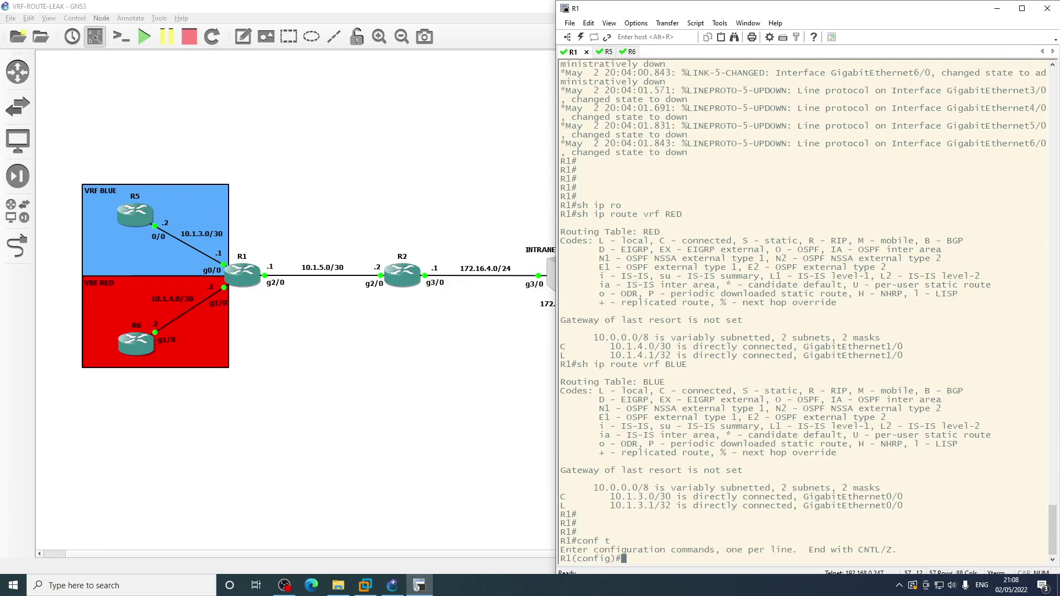
type("ip re")
key("Tab")
type("flexi")
key("BackSpace")
key("BackSpace")
key("BackSpace")
key("BackSpace")
key("BackSpace")
key("BackSpace")
key("BackSpace")
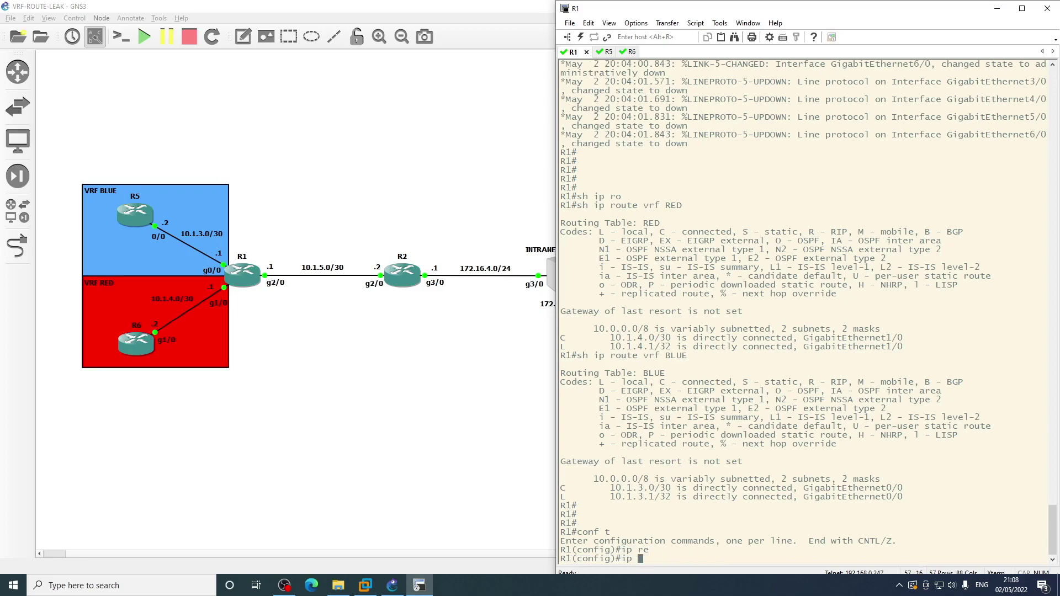
type("pre")
key("Tab")
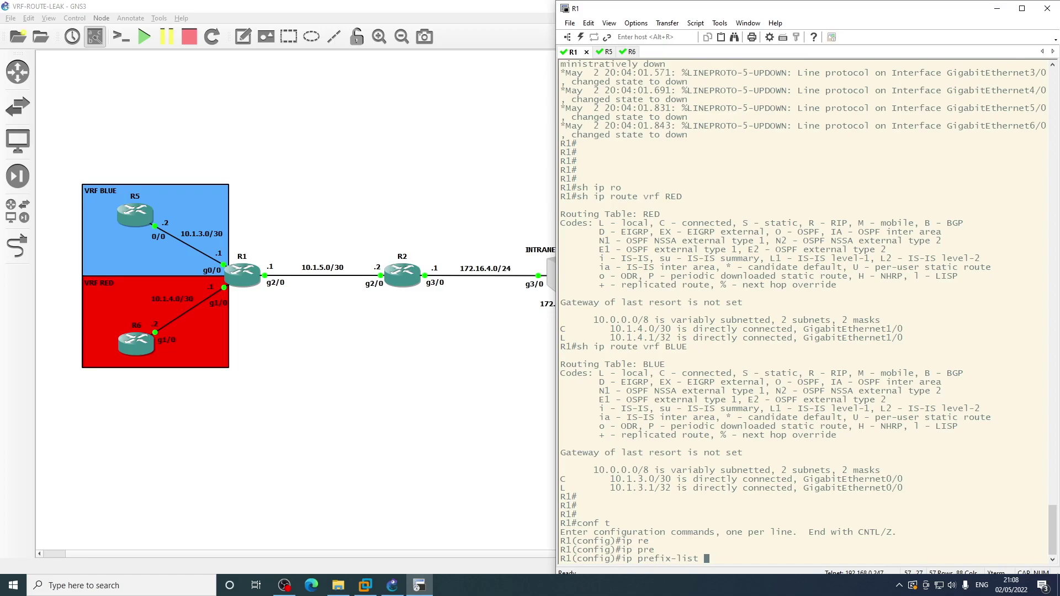
type("VRF_RED_NETWORK PER")
key("Tab")
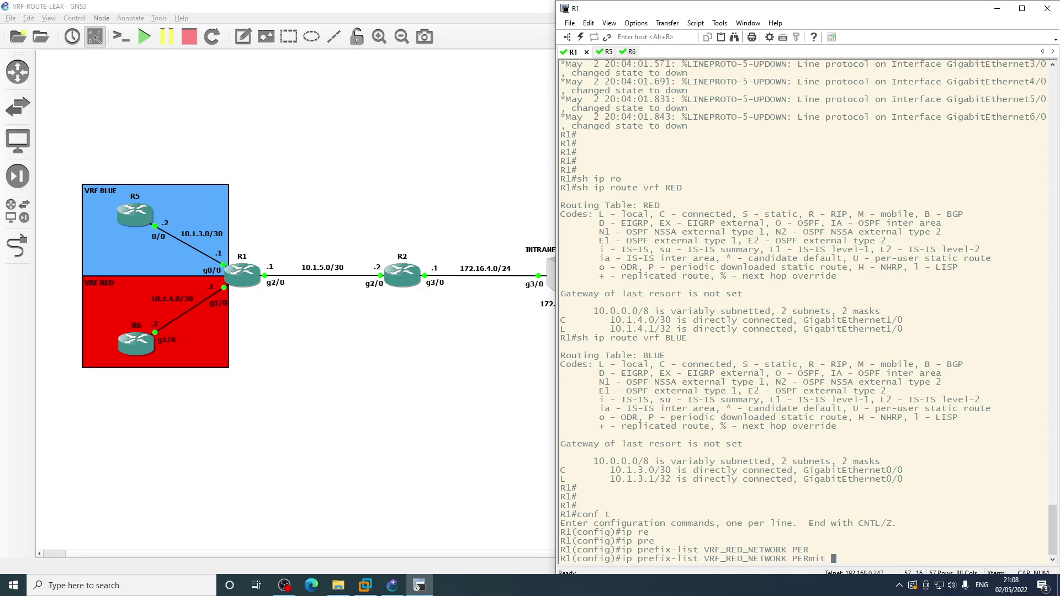
key("BackSpace")
key("BackSpace")
key("BackSpace")
key("BackSpace")
key("BackSpace")
key("BackSpace")
key("BackSpace")
type("W")
key("BackSpace")
type("perM")
key("Tab")
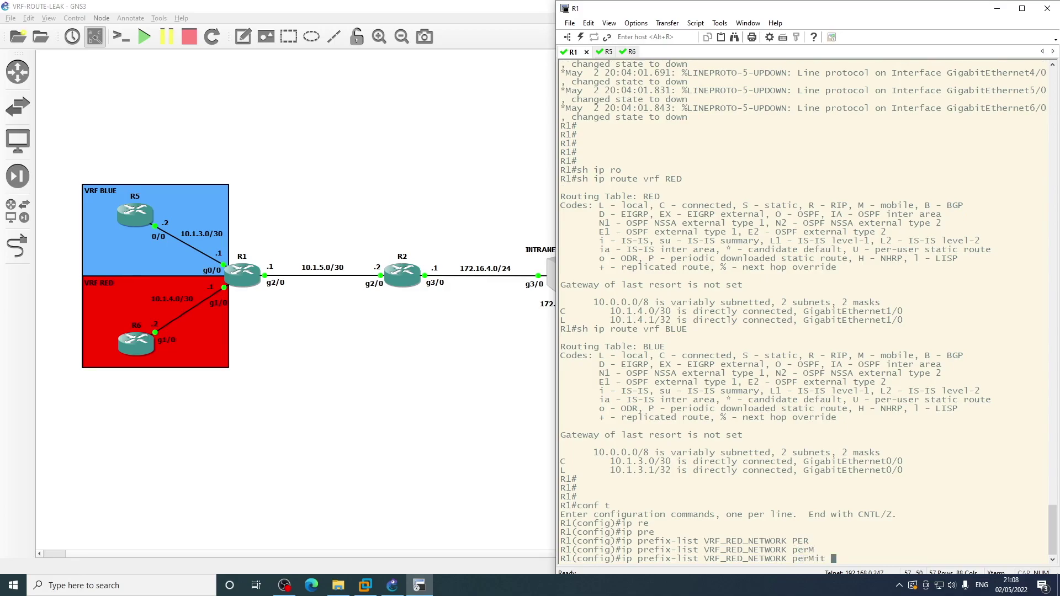
type("10")
type(".1")
type(".4.0")
type("/20")
key("BackSpace")
key("BackSpace")
type("30")
key("Return")
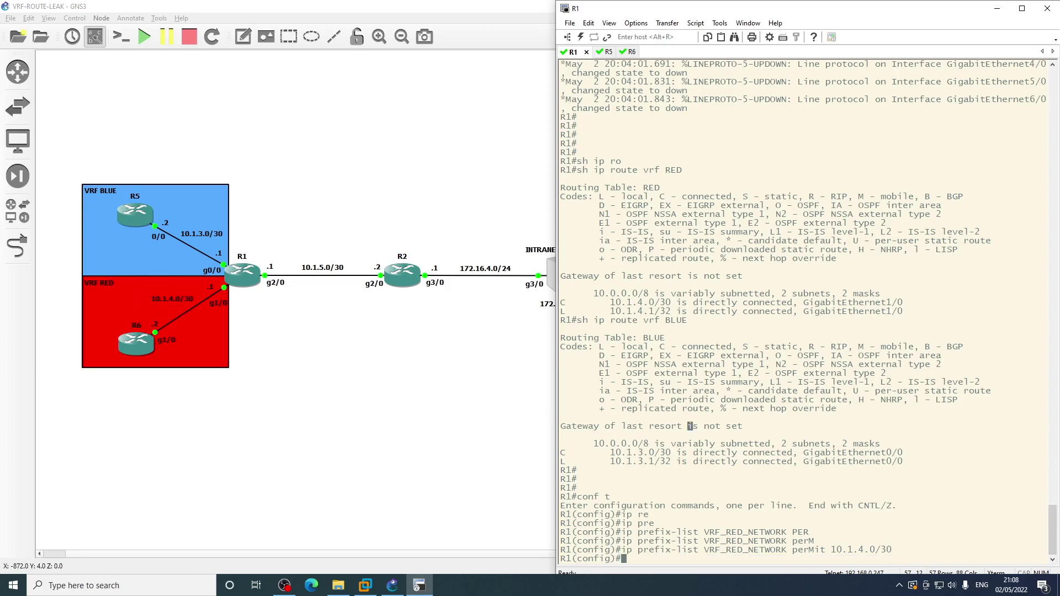
Step: Add prefix-list VRF_BLUE_NETWORK permitting 10.1.3.0/30 by editing the recalled command
key("Up")
key("Left")
key("Left")
key("Left")
key("Left")
key("Left")
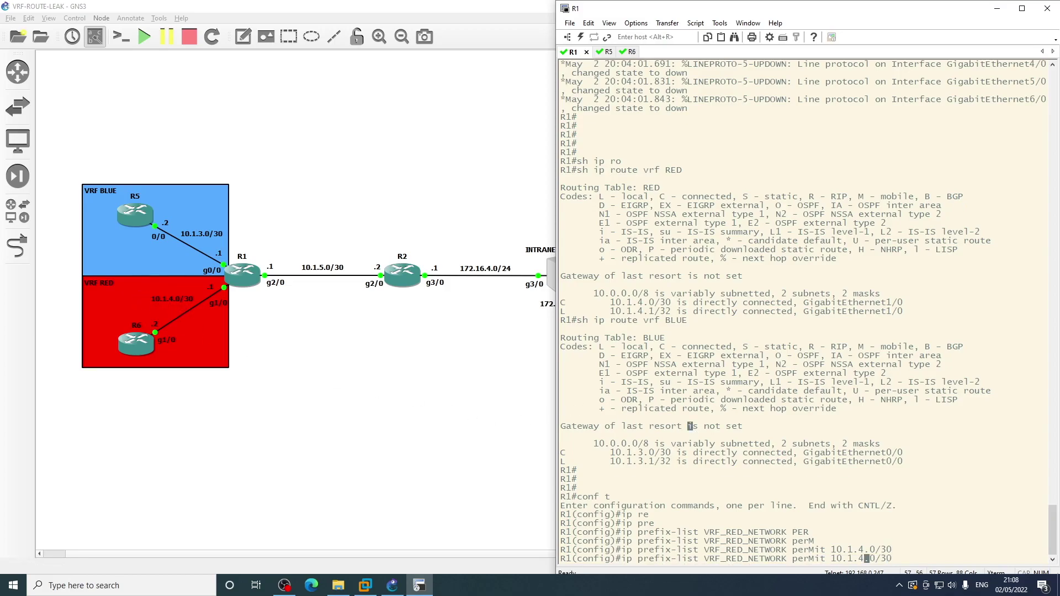
key("Left")
key("Left")
key("Left")
key("Left")
key("Left")
key("Left")
key("Left")
key("Left")
key("Left")
key("Left")
key("Left")
key("Left")
key("Left")
key("Left")
key("Left")
key("Left")
key("Left")
key("Left")
key("Left")
key("Left")
key("BackSpace")
key("BackSpace")
key("BackSpace")
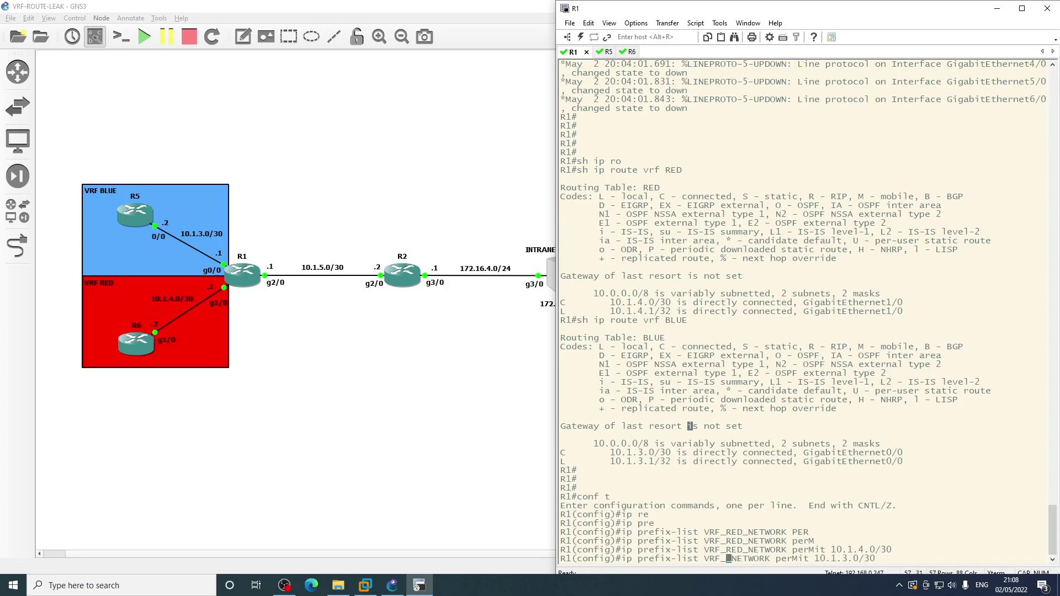
type("BLUE")
key("Return")
key("Return")
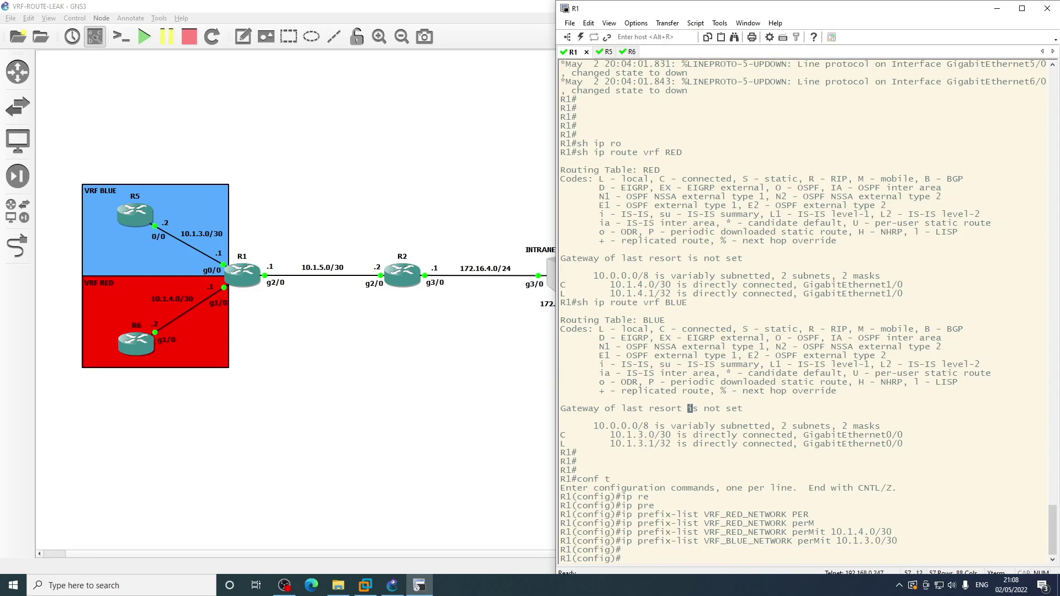
Step: Begin typing the route-map LEAK_RED command
type("router")
key("BackSpace")
type("-map LEAK_RED")
Step: Create route-map LEAK_RED matching ip address prefix-list VRF_RED_NETWORK
key("Return")
type("match ip ad")
key("Tab")
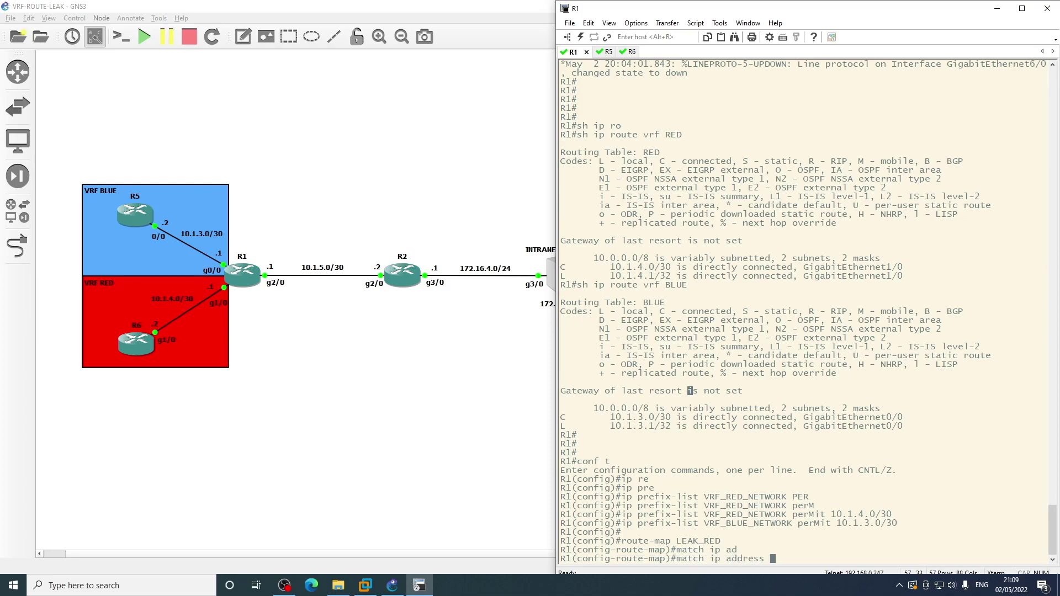
type("pre")
key("Tab")
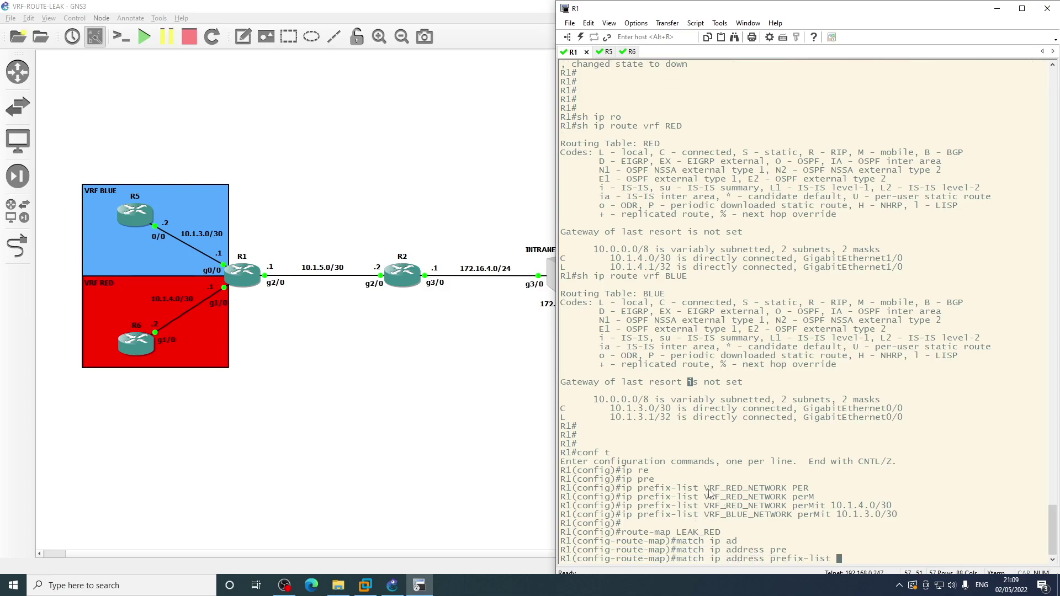
left_click_drag(704, 488, 786, 492)
right_click(787, 490)
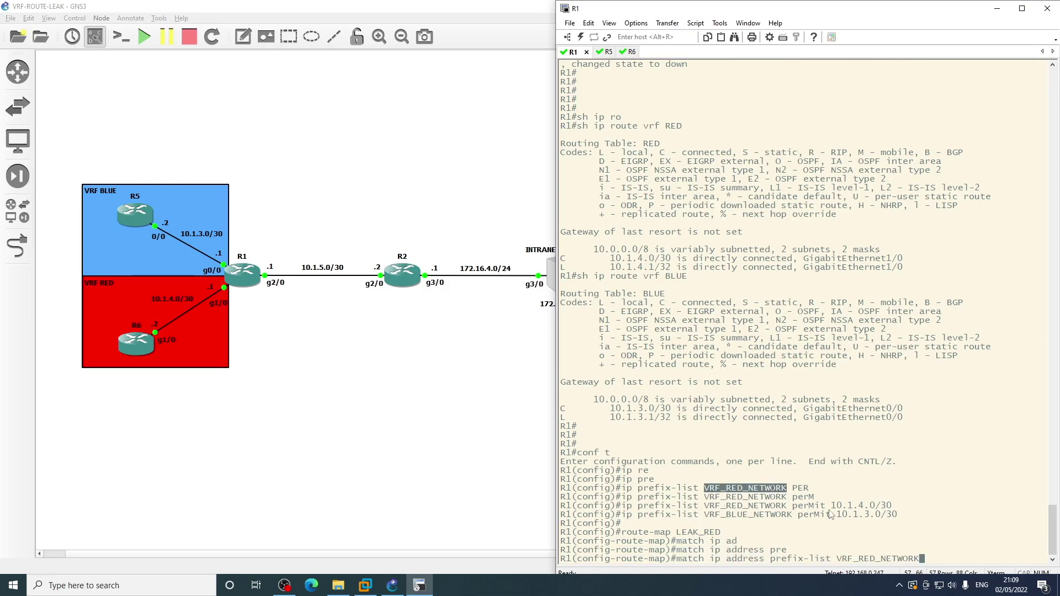
key("Return")
Step: Create route-map LEAK_BLUE matching ip address prefix-list VRF_BLUE_NETWORK
type("exit")
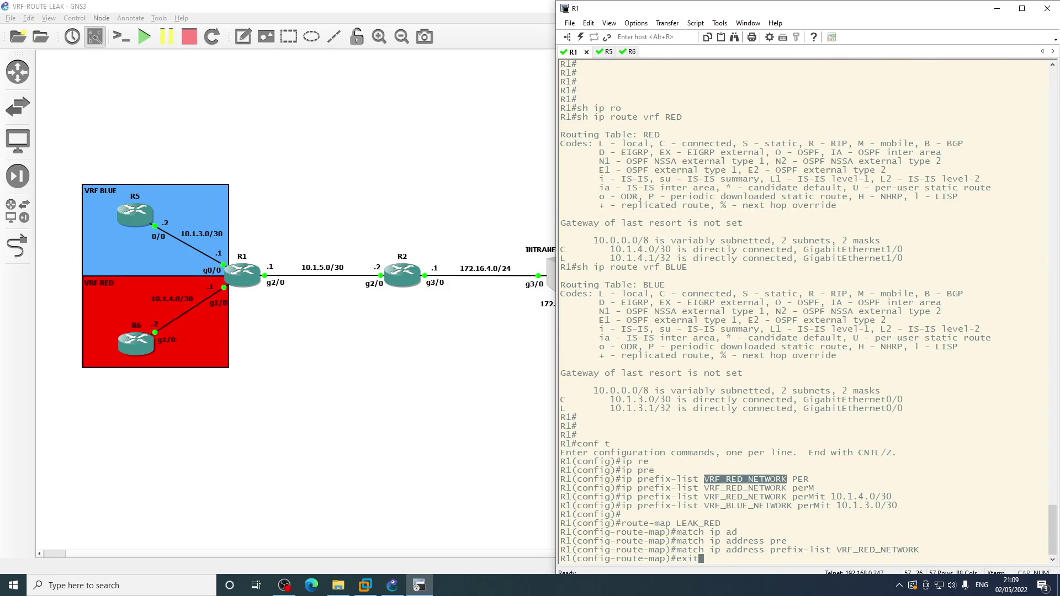
key("Return")
type("route-")
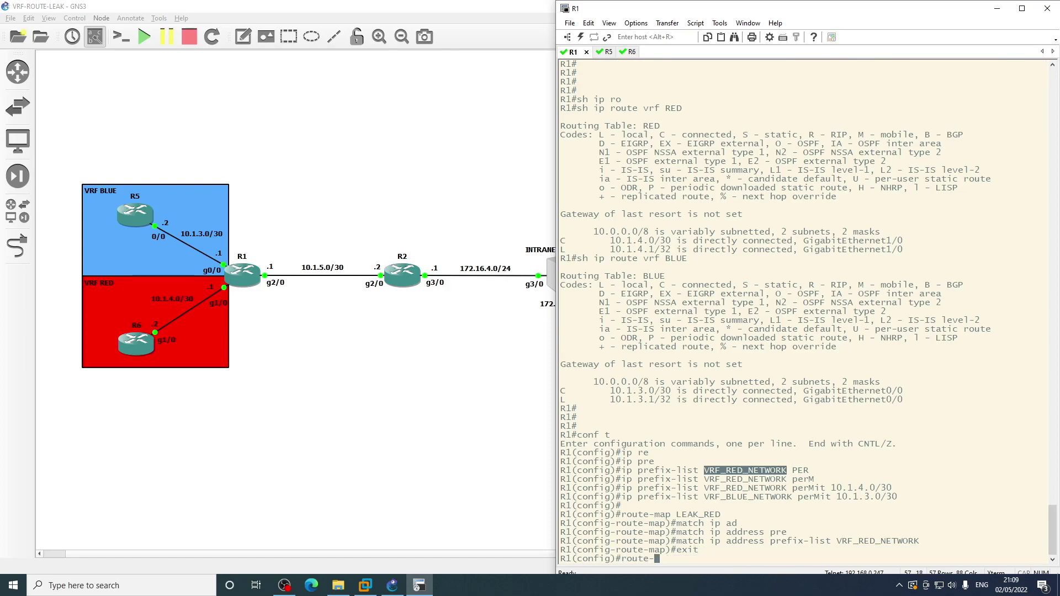
type("map LEAK")
key("BackSpace")
type("_BLUE")
key("Return")
type("map)#match ip ad")
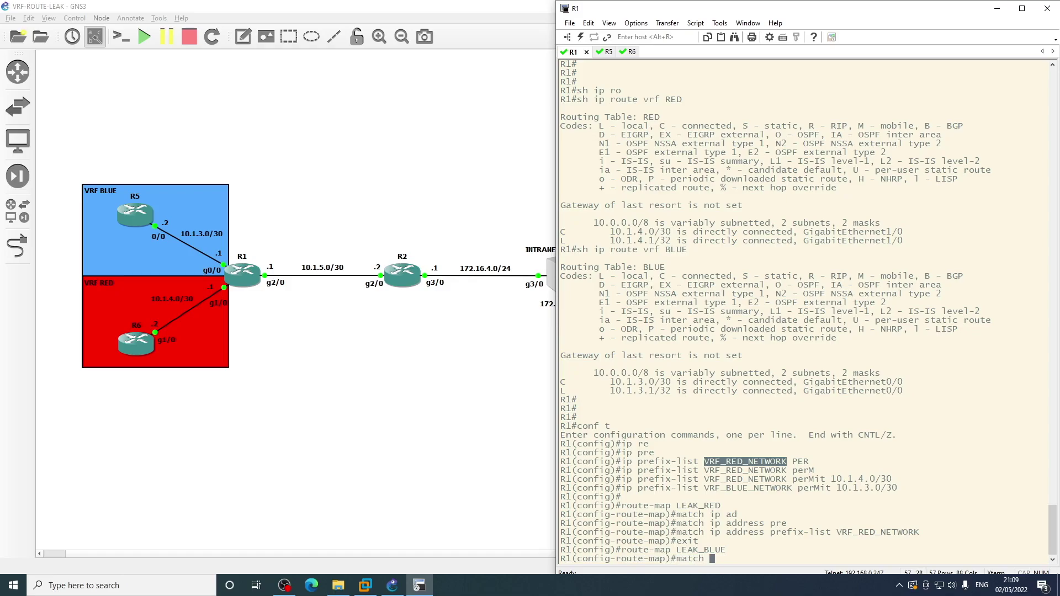
key("Tab")
type("pr")
key("Tab")
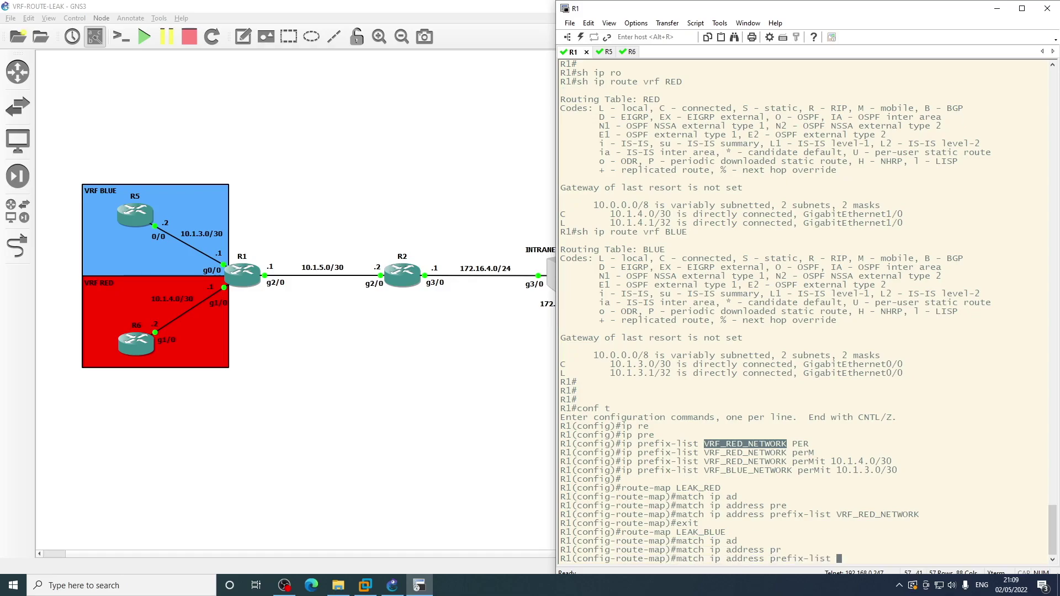
left_click_drag(705, 472, 794, 475)
right_click(795, 484)
key("Return")
key("Return")
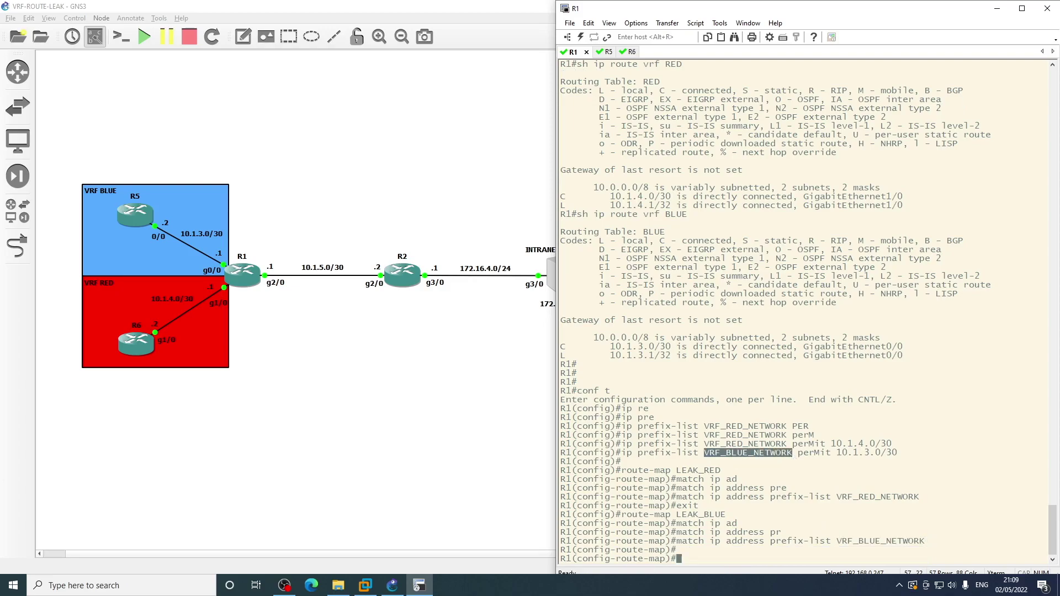
Step: Highlight the two prefix-list entries and the LEAK_RED and LEAK_BLUE route maps
left_click_drag(622, 436, 811, 436)
left_click_drag(627, 453, 897, 453)
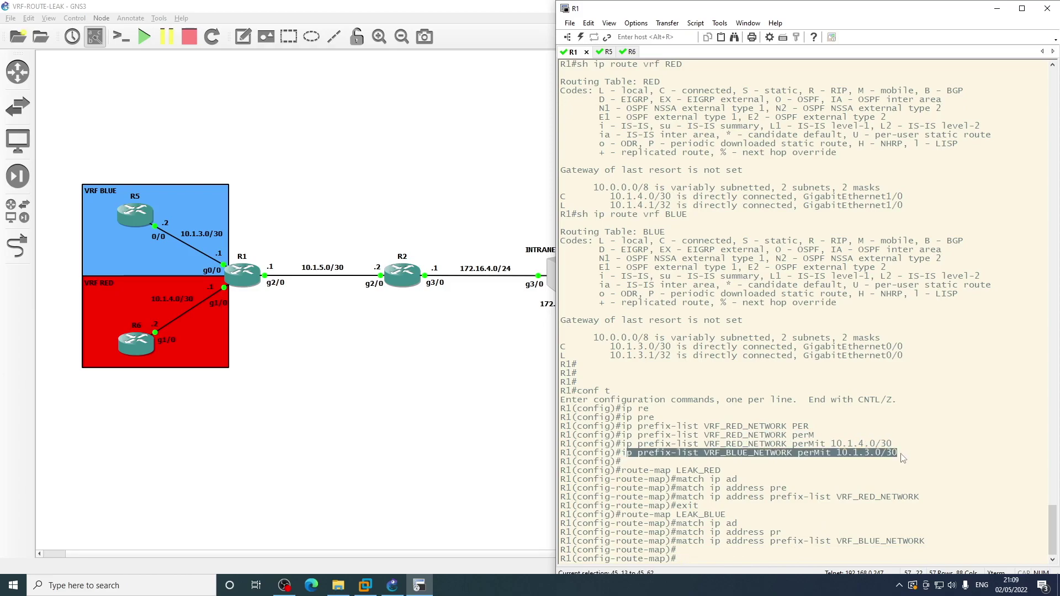
left_click_drag(561, 444, 895, 461)
left_click_drag(623, 470, 716, 470)
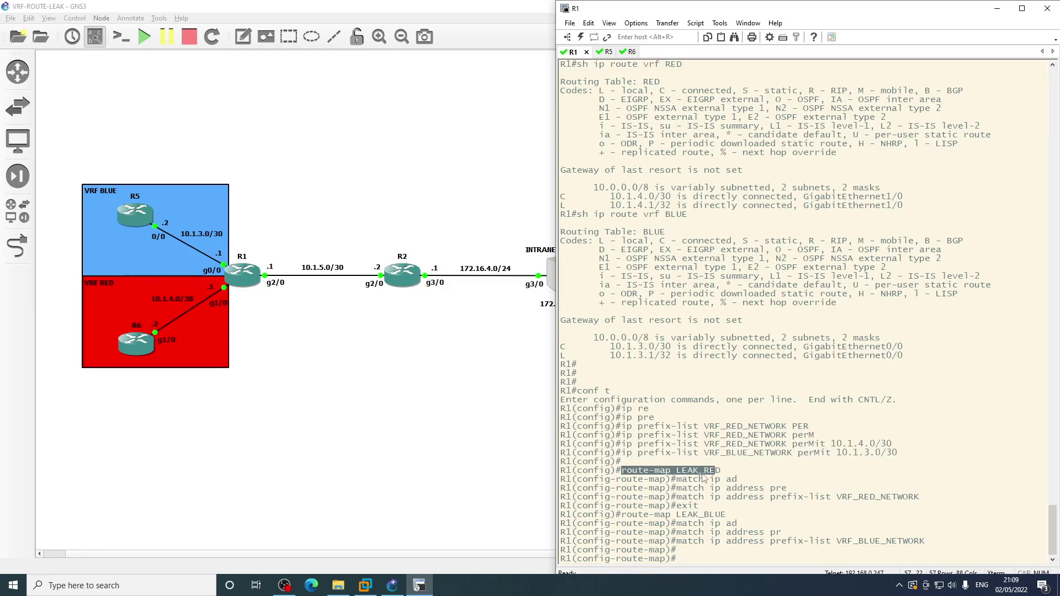
left_click_drag(622, 514, 712, 515)
left_click_drag(622, 514, 726, 515)
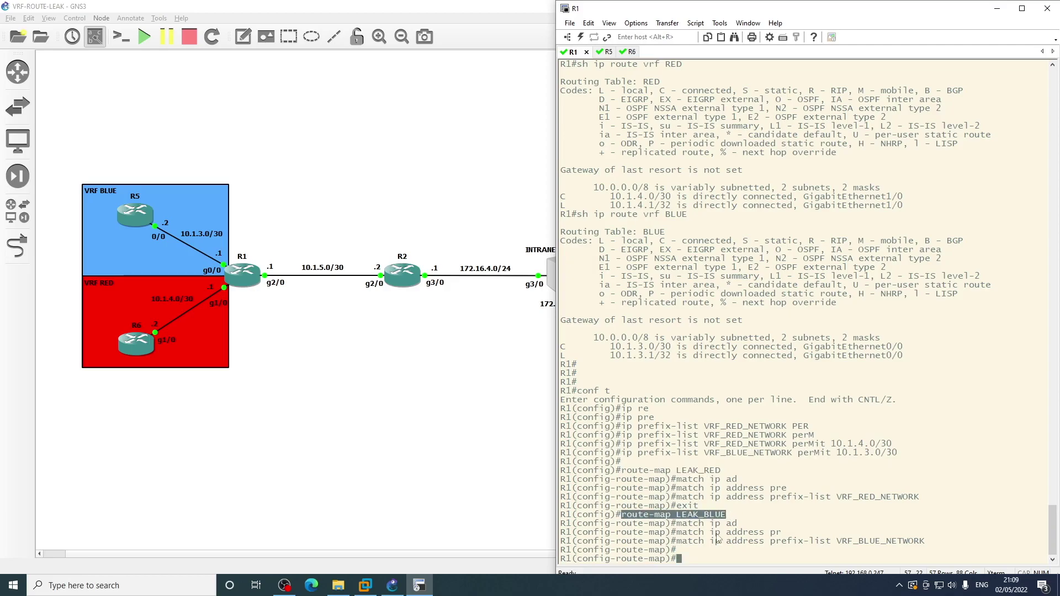
left_click(700, 544)
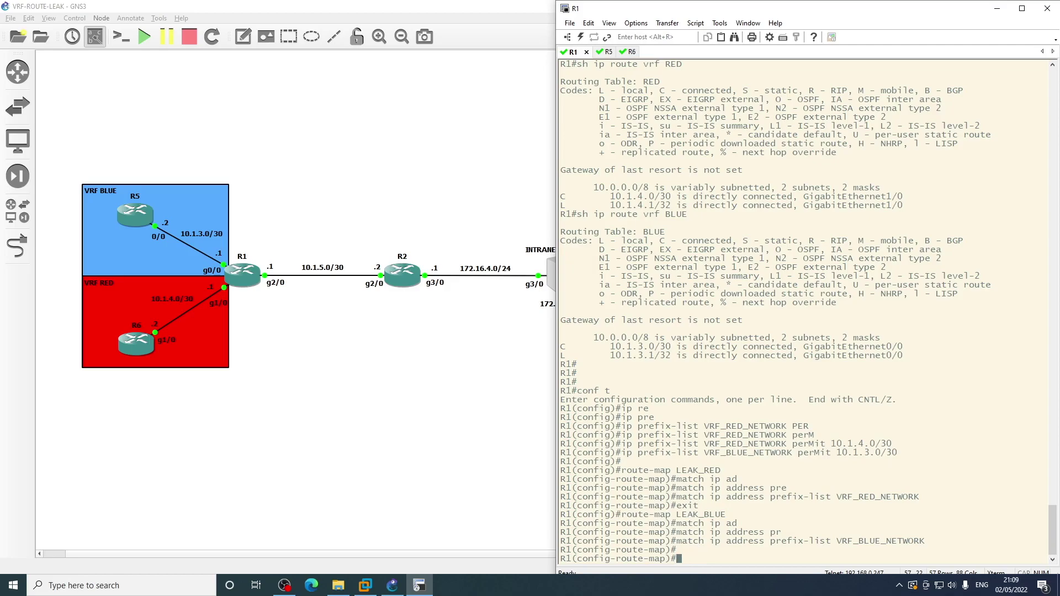
Step: Leave the route map and enter 'vrf definition RED' configuration
key("BackSpace")
type("exit")
key("Return")
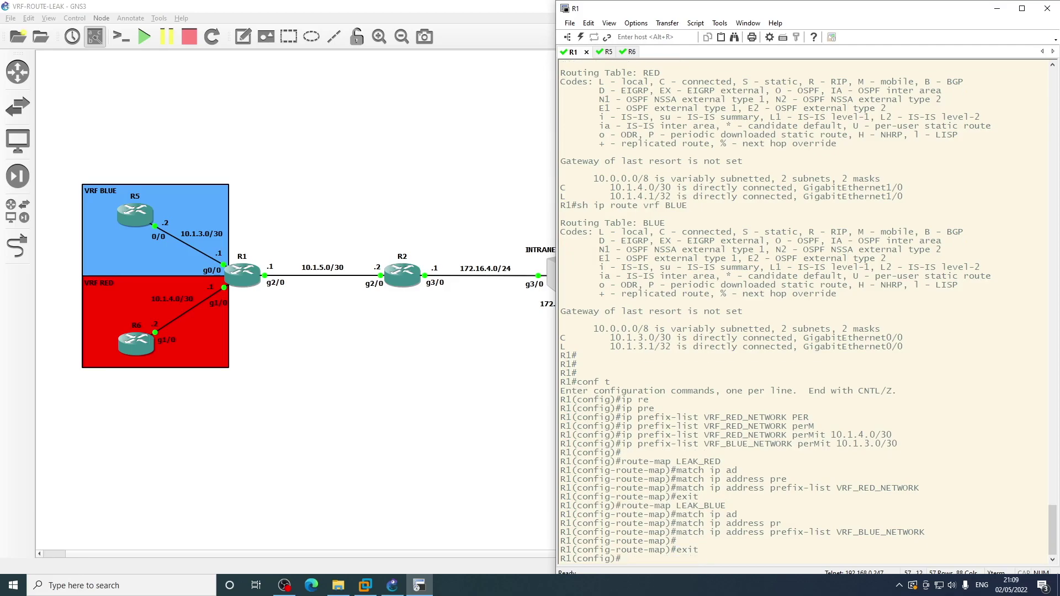
type("vrf def")
key("Tab")
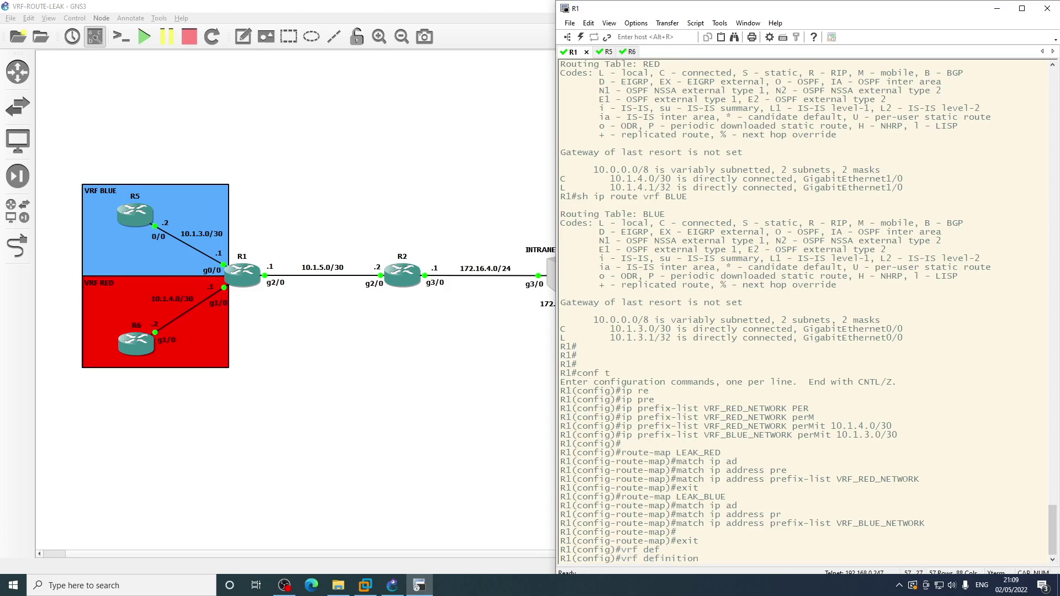
type("RED")
key("Return")
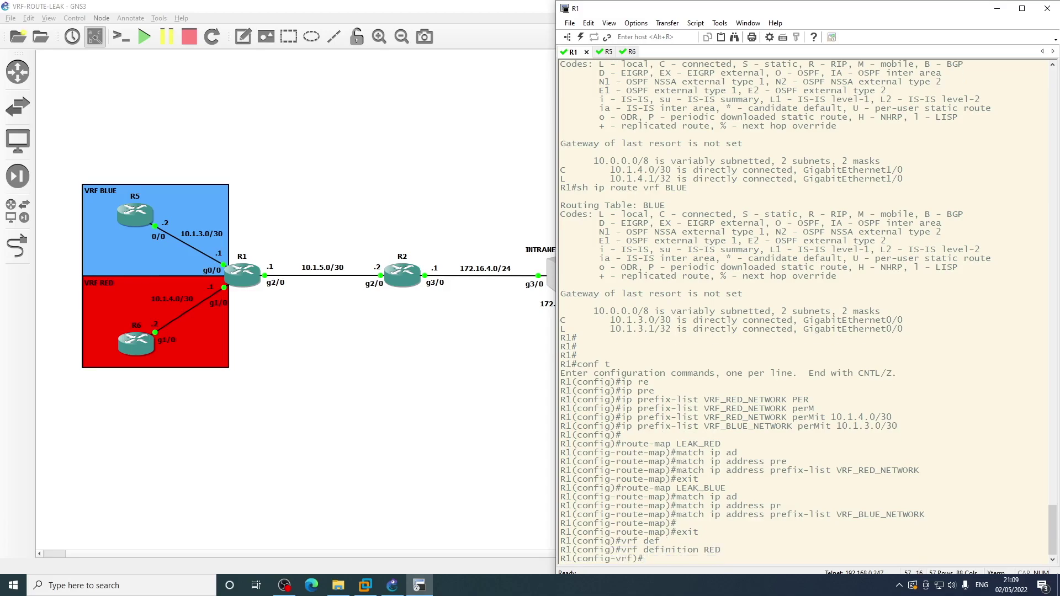
key("Return")
key("Return")
Step: Enter VRF RED's IPv4 address family
type("ad")
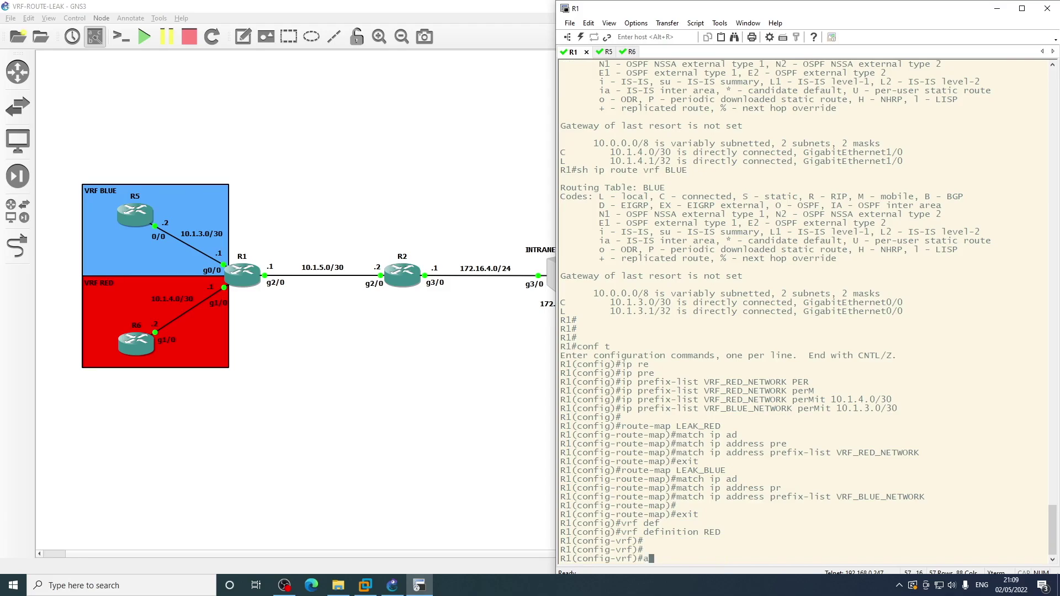
key("Tab")
type("io")
key("Tab")
key("BackSpace")
type("p")
key("Tab")
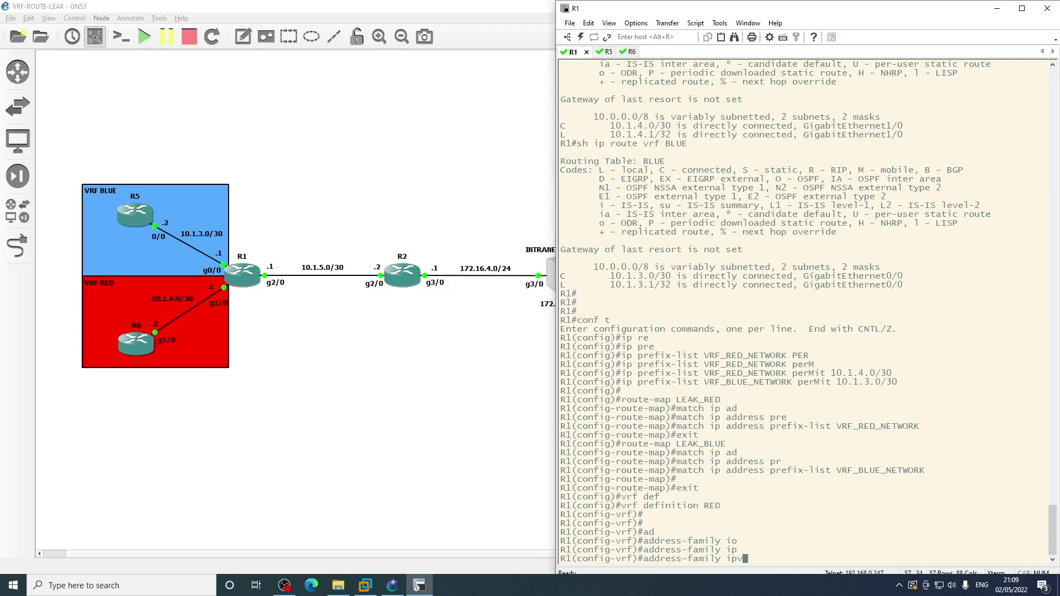
type("4")
key("Return")
key("Return")
Step: List the address-family options with ? and start a route-replicate from unicast command
type("?")
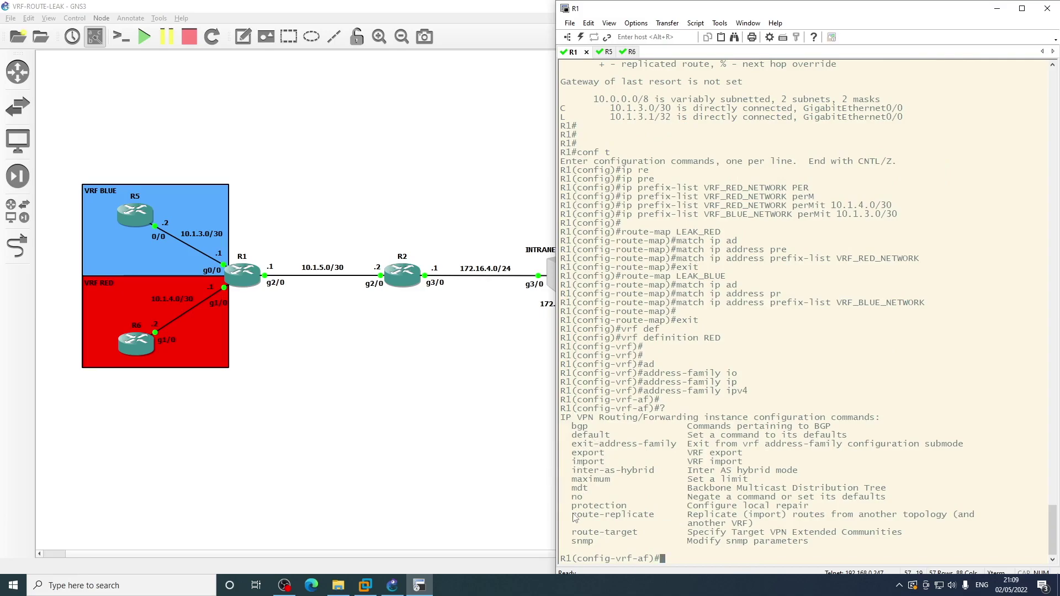
left_click_drag(572, 515, 655, 516)
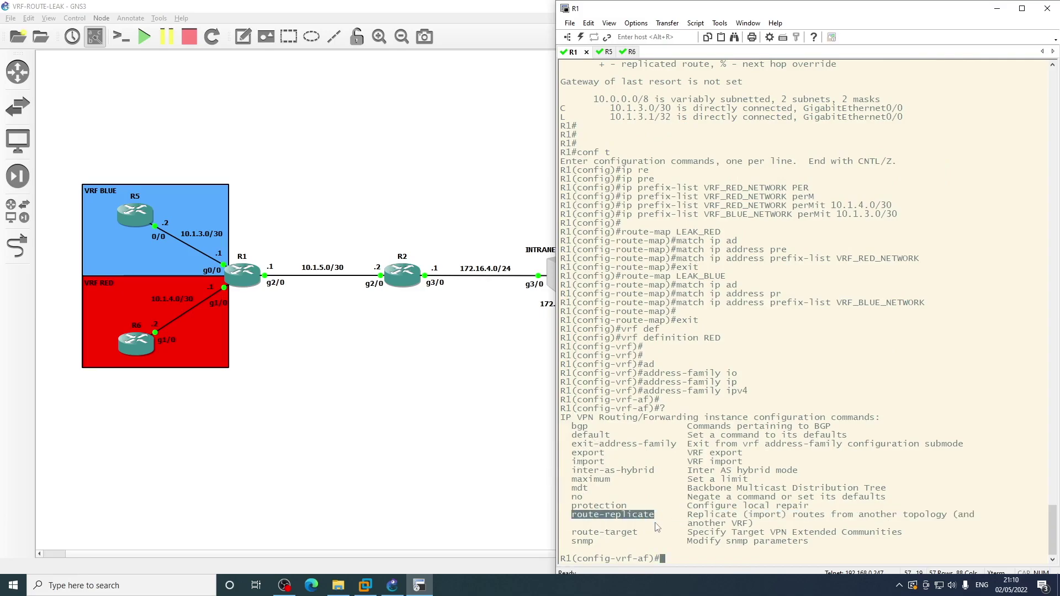
right_click(656, 528)
type("?")
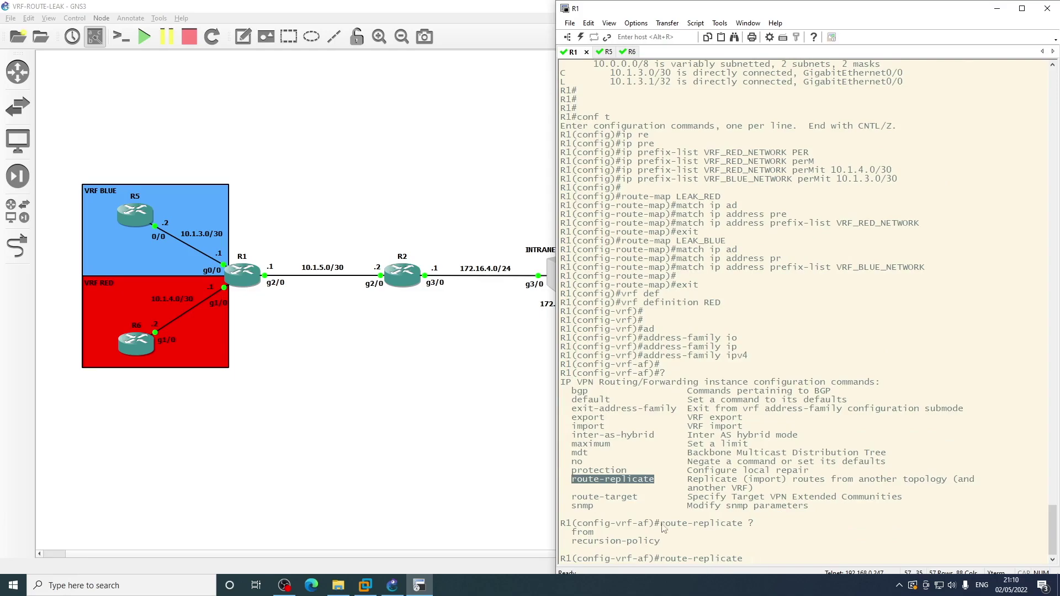
type("d")
key("BackSpace")
type("from un")
key("Tab")
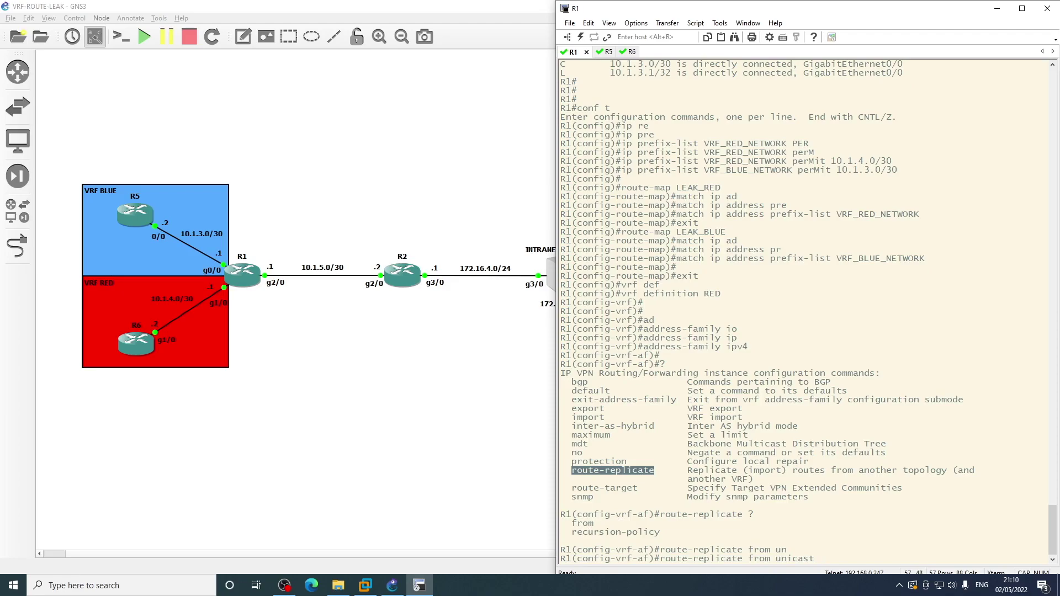
Step: Rebuild it as 'route-replicate from vrf BLUE unicast all route-map' using ? help
double_click(712, 294)
left_click(835, 551)
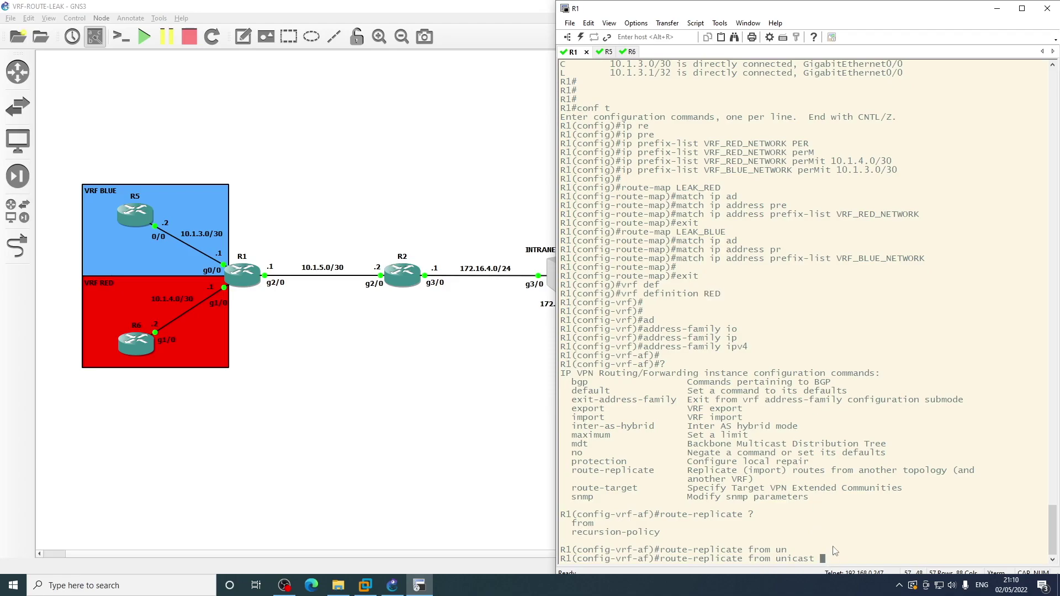
type("BLUE all")
key("Tab")
key("BackSpace")
key("BackSpace")
key("BackSpace")
type("?")
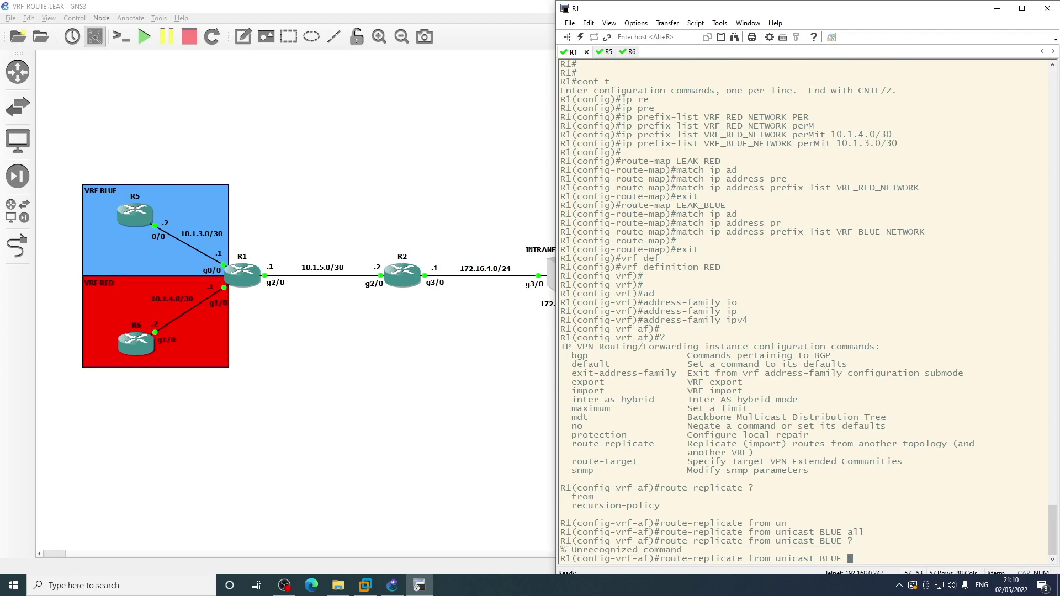
key("BackSpace")
key("BackSpace")
key("BackSpace")
key("BackSpace")
key("BackSpace")
type("V?")
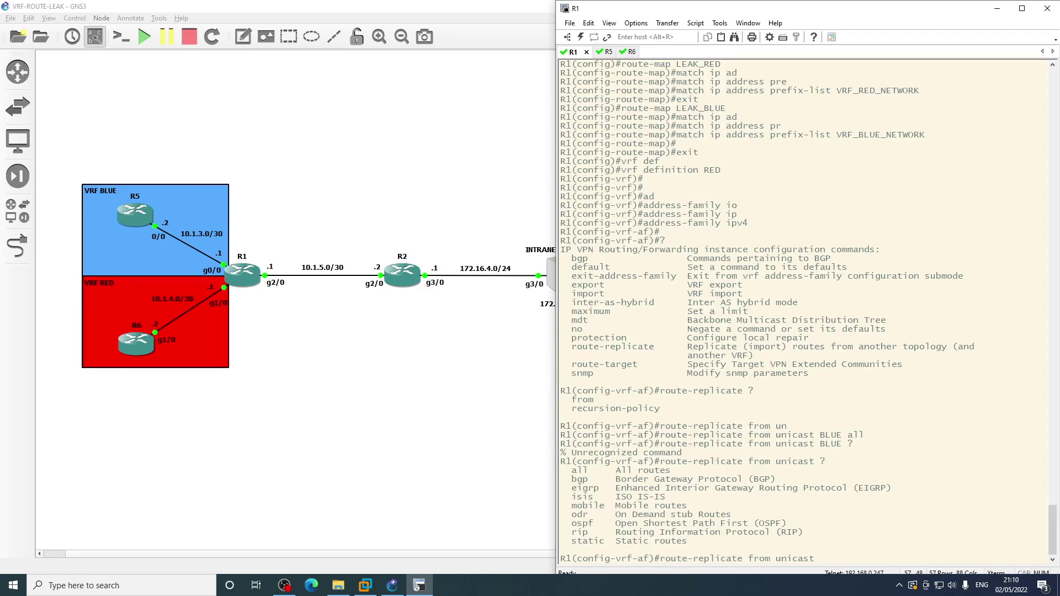
key("BackSpace")
key("BackSpace")
key("BackSpace")
key("BackSpace")
key("BackSpace")
key("BackSpace")
key("BackSpace")
key("BackSpace")
key("BackSpace")
key("BackSpace")
key("BackSpace")
key("BackSpace")
type("?")
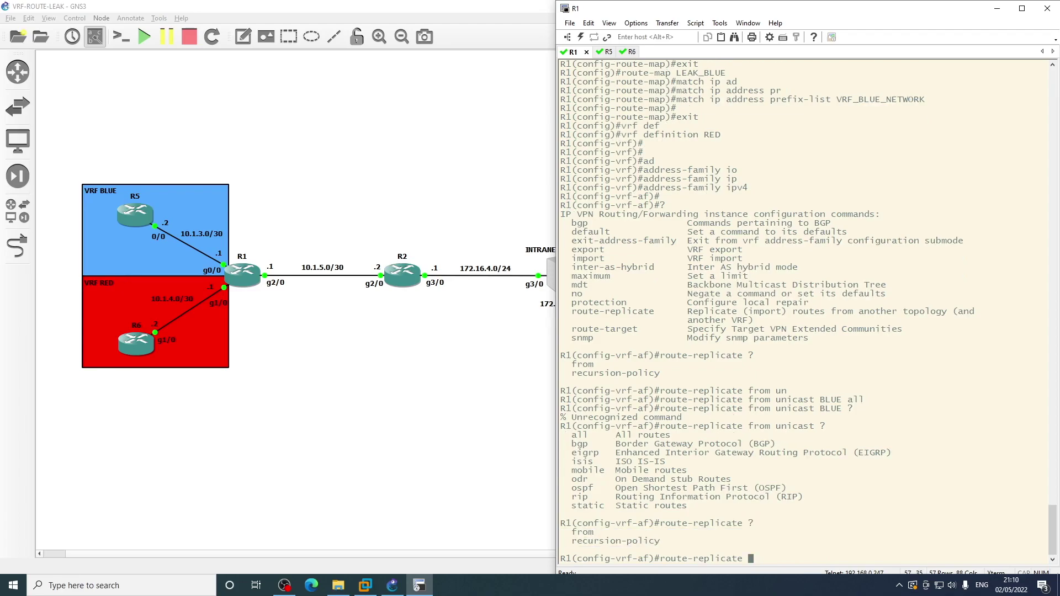
type("from ?v")
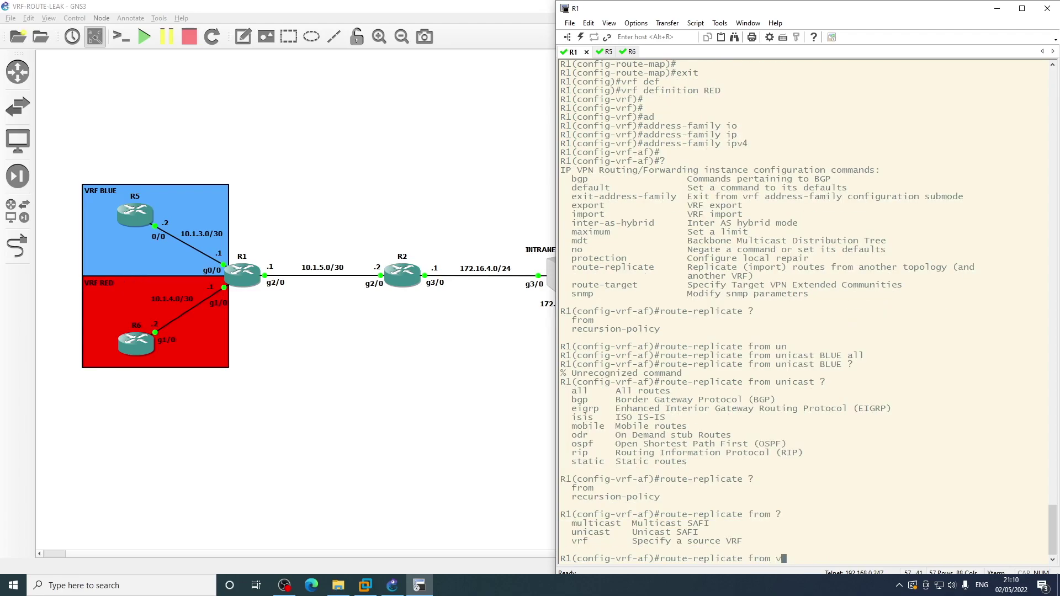
type("rf")
type(" BLUE ")
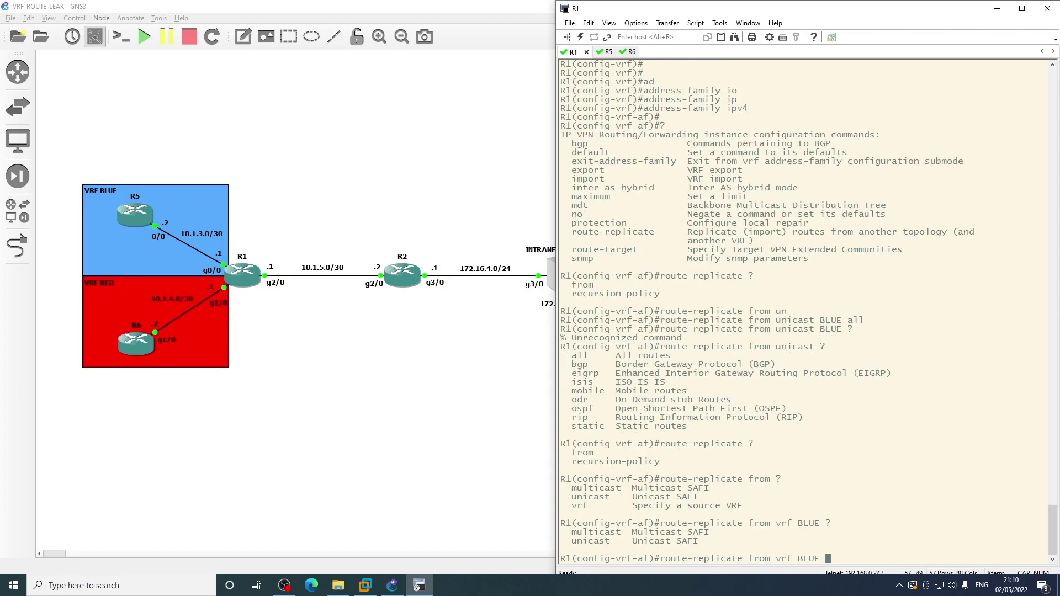
type("?un")
key("Tab")
type("all ro")
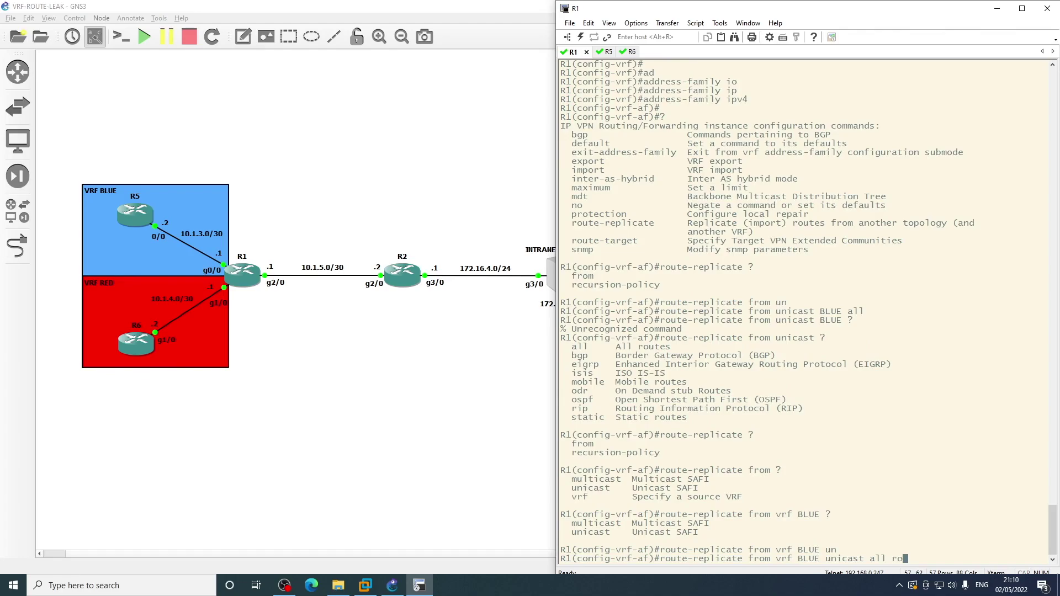
key("Tab")
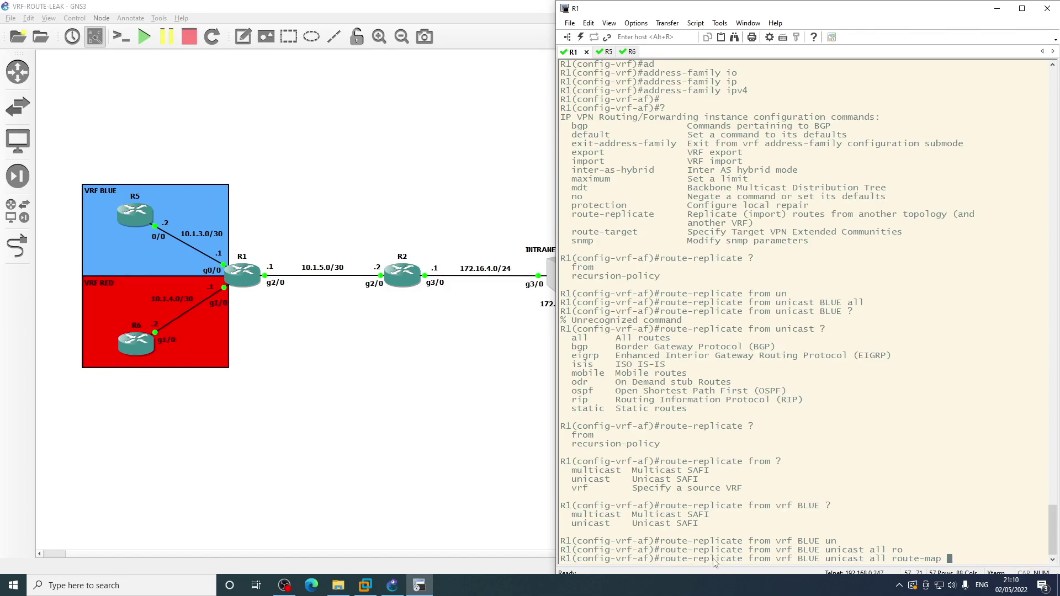
Step: Complete VRF RED's route-replicate from VRF BLUE unicast all with route-map LEAK_BLUE
left_click_drag(798, 561, 822, 560)
scroll(729, 216, "up", 6)
scroll(752, 231, "up", 4)
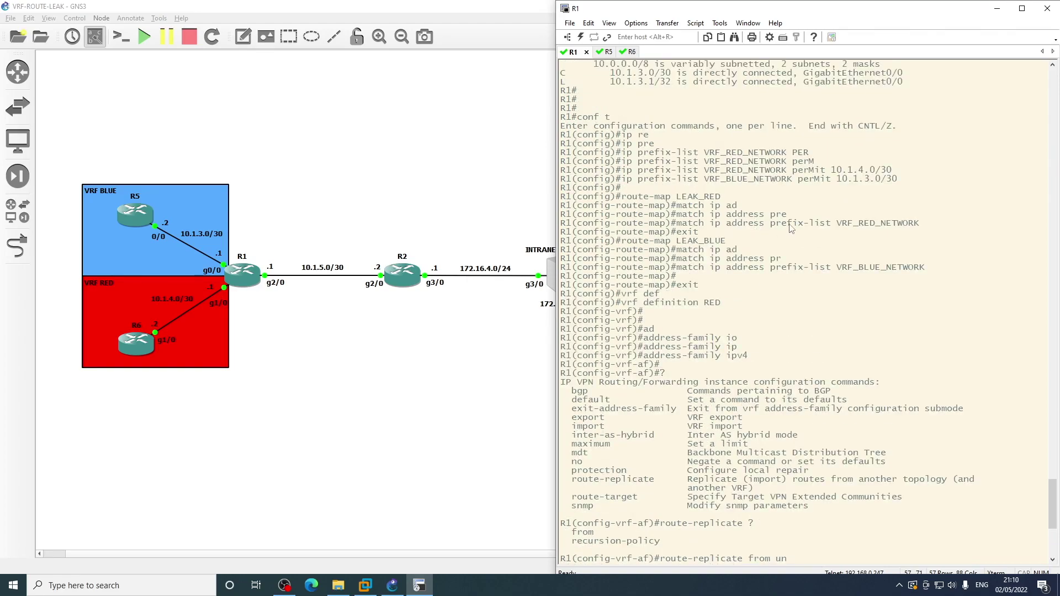
left_click_drag(676, 242, 726, 242)
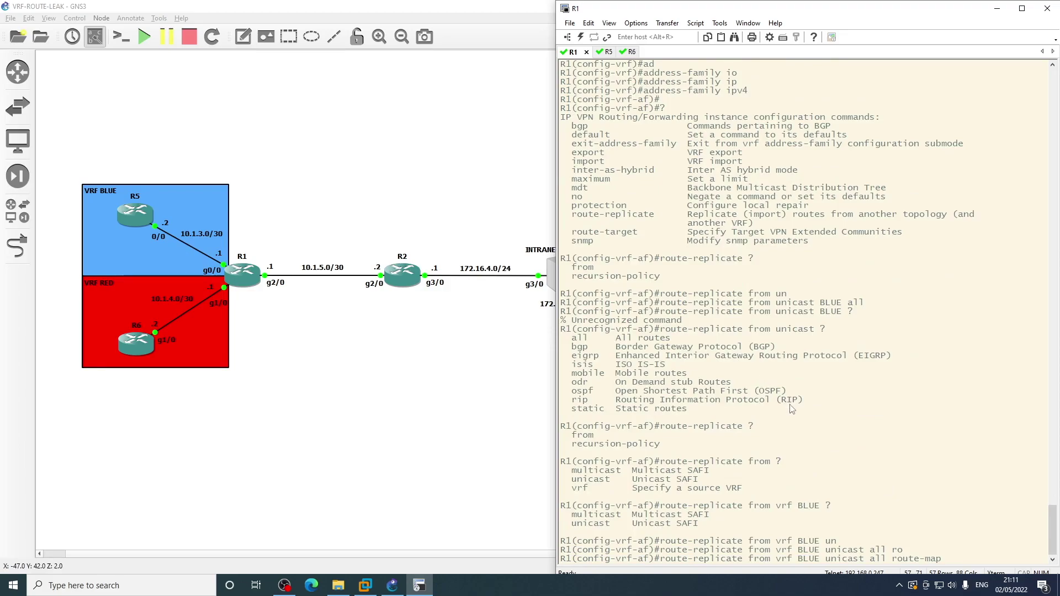
right_click(793, 409)
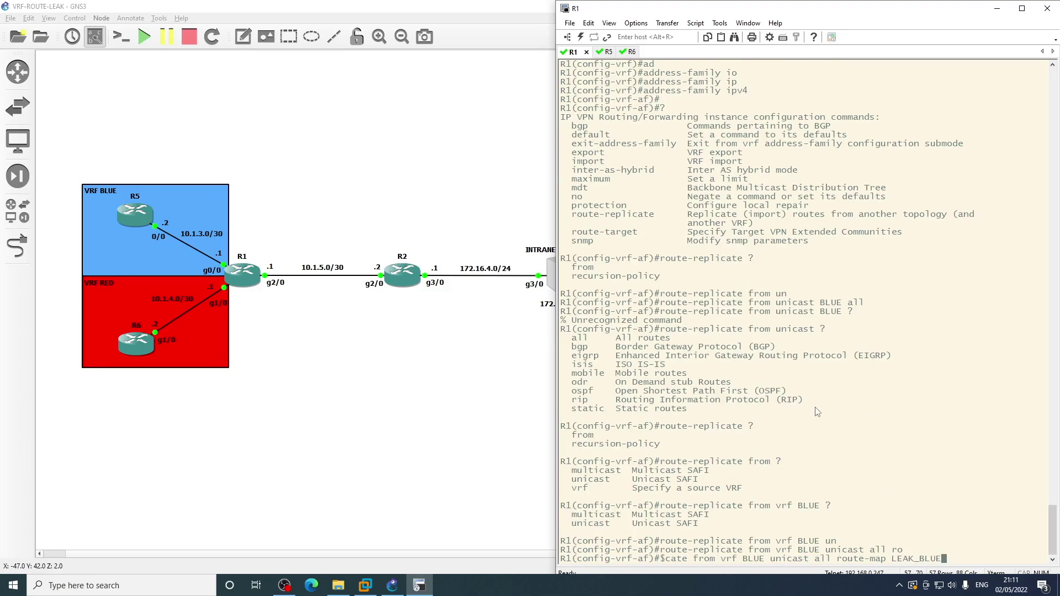
key("Return")
Step: Exit twice to global configuration and enter 'vrf def BLUE'
key("Return")
key("Return")
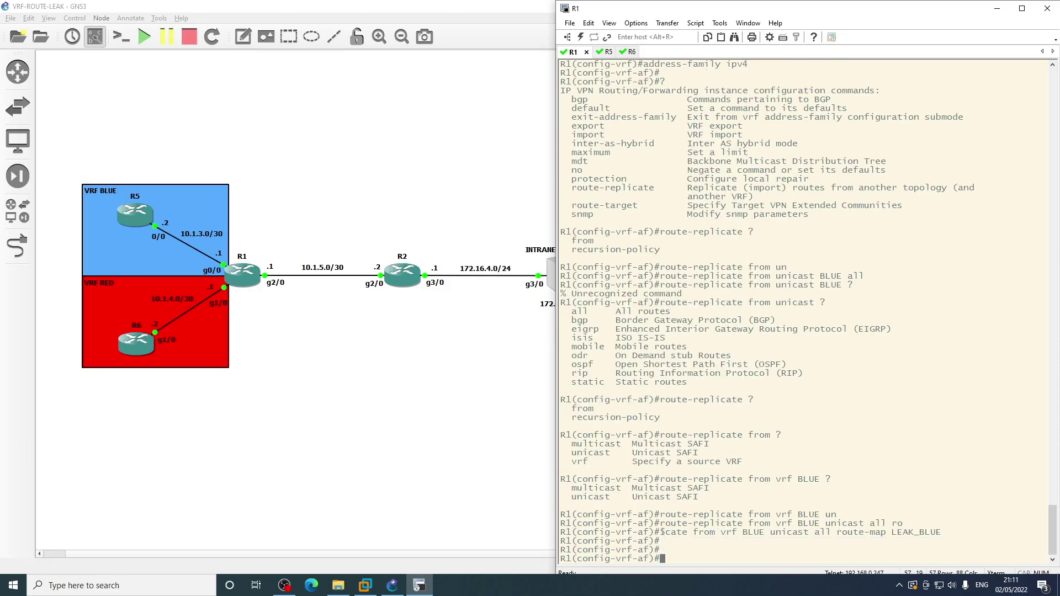
type("exit")
key("Return")
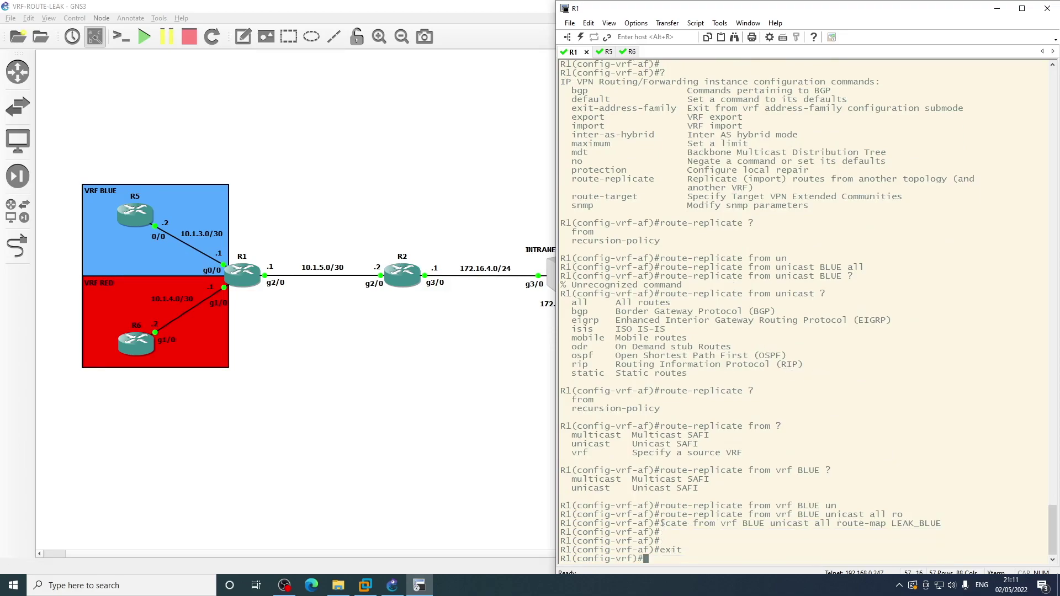
type("exit")
key("Return")
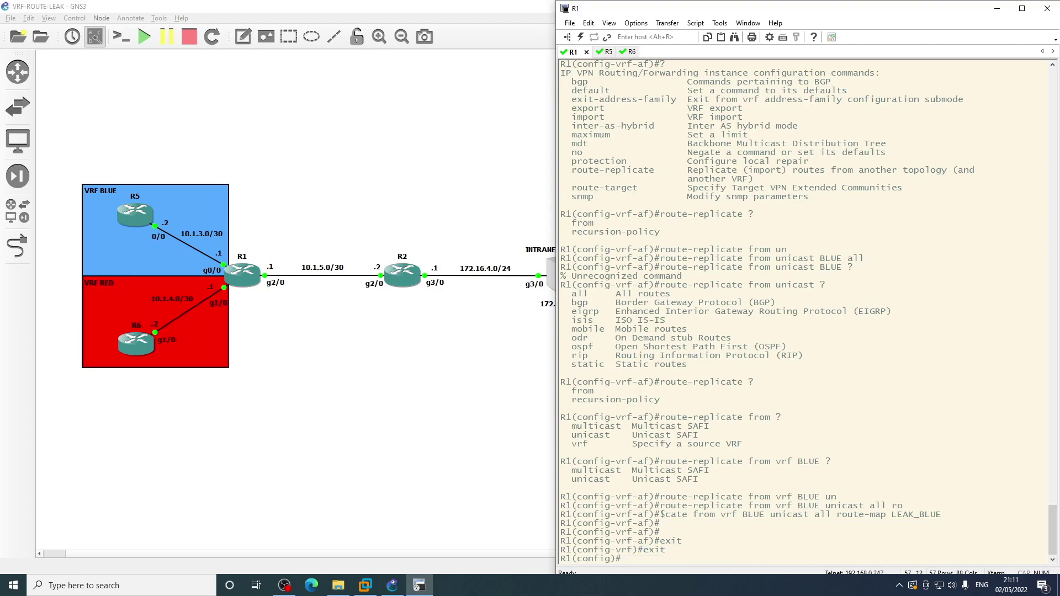
type("vrf def BLUE")
Step: Enter the IPv4 address family under VRF BLUE
key("Return")
type("ad")
key("Tab")
type("ipv4")
key("Return")
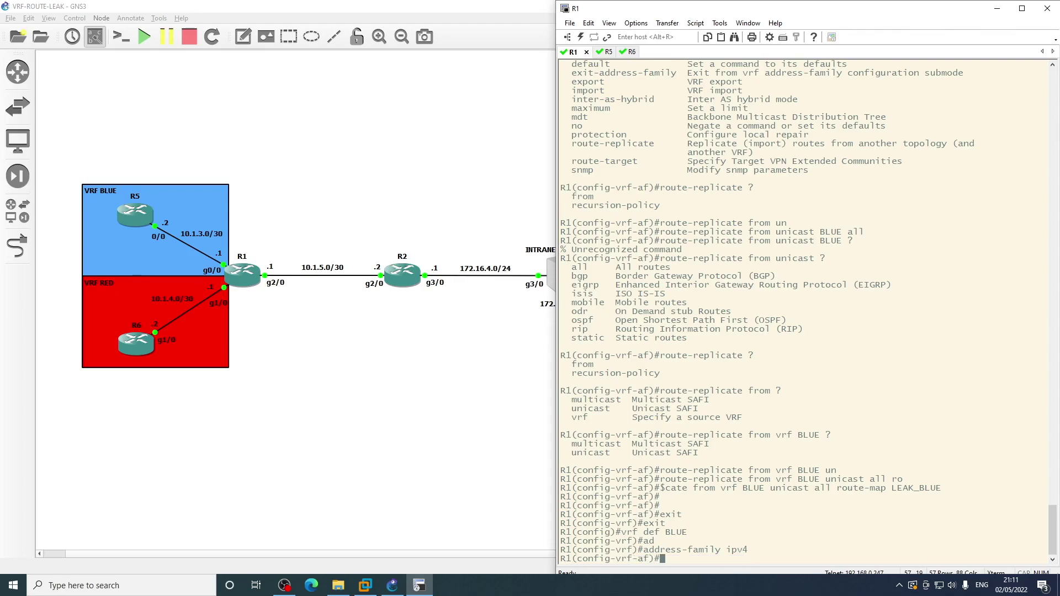
Step: Add 'route-replicate from vrf RED unicast all route-map LEAK_RED', then end configuration
type("ro")
key("Tab")
type("ute-r")
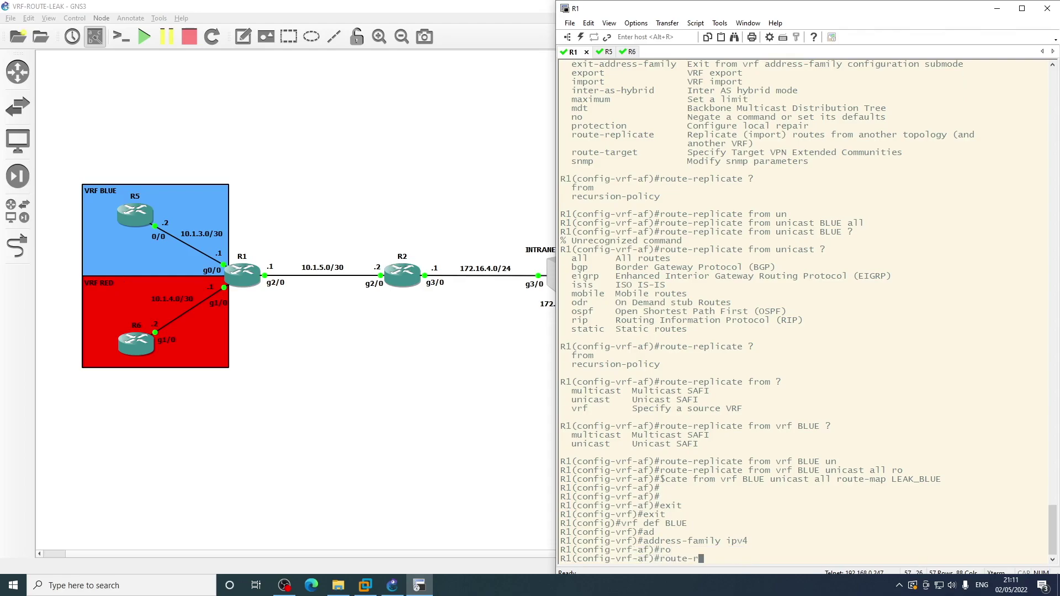
key("Tab")
type("from vr")
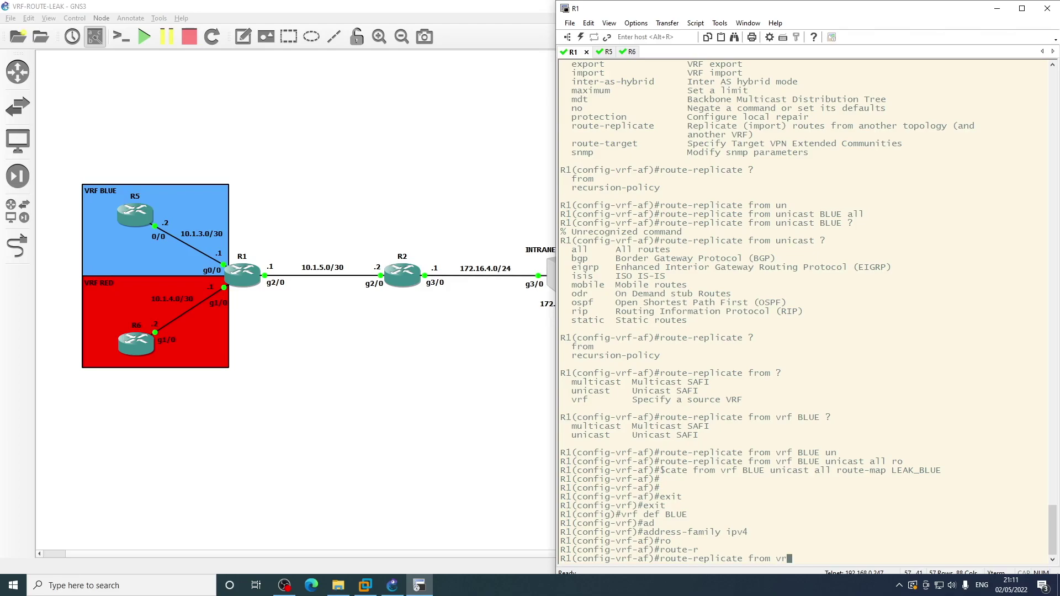
key("Tab")
type("RED a")
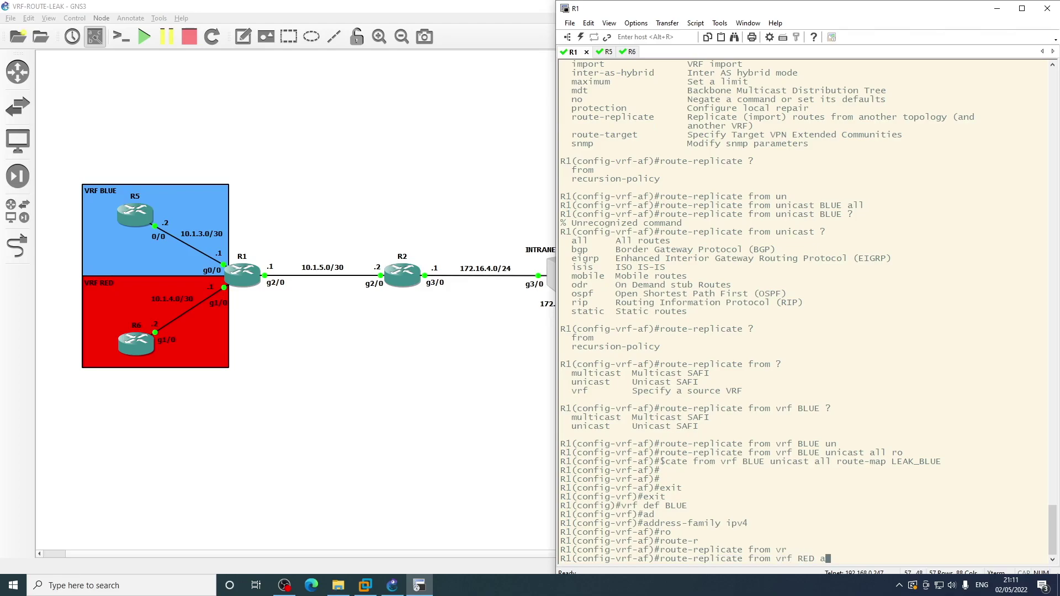
key("BackSpace")
type("un")
key("Tab")
type("all")
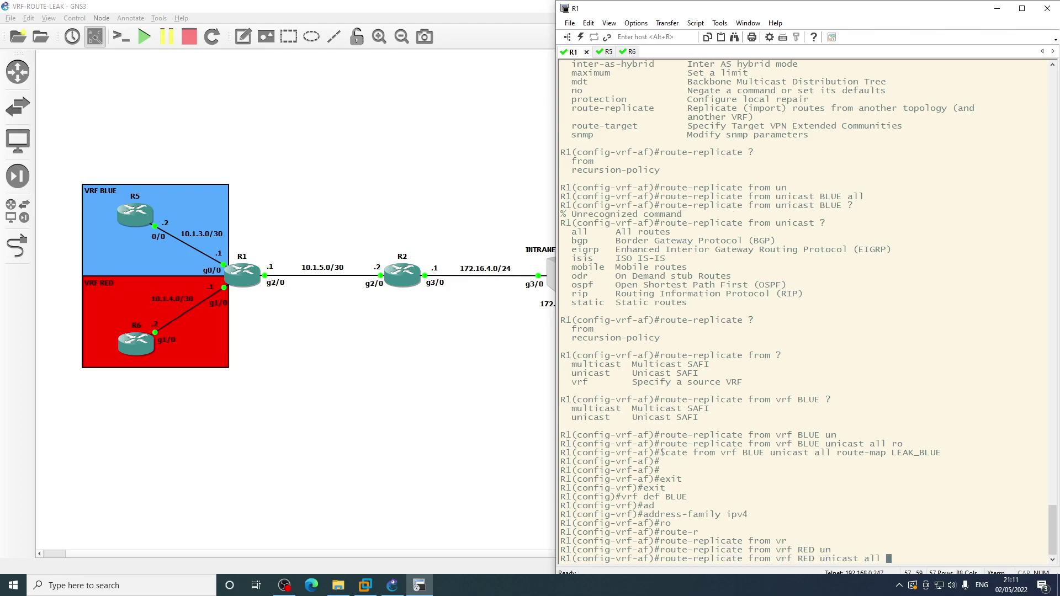
type(" ro")
key("Tab")
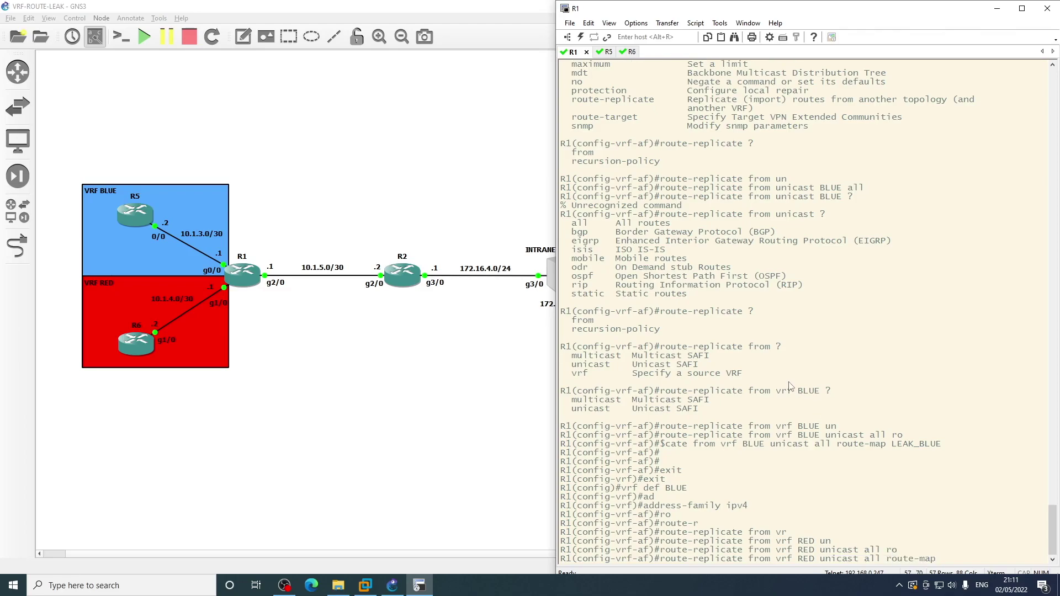
type("LEAK)")
key("BackSpace")
type("_RED")
key("Return")
key("Return")
type("end")
key("Return")
key("Return")
key("Return")
key("Return")
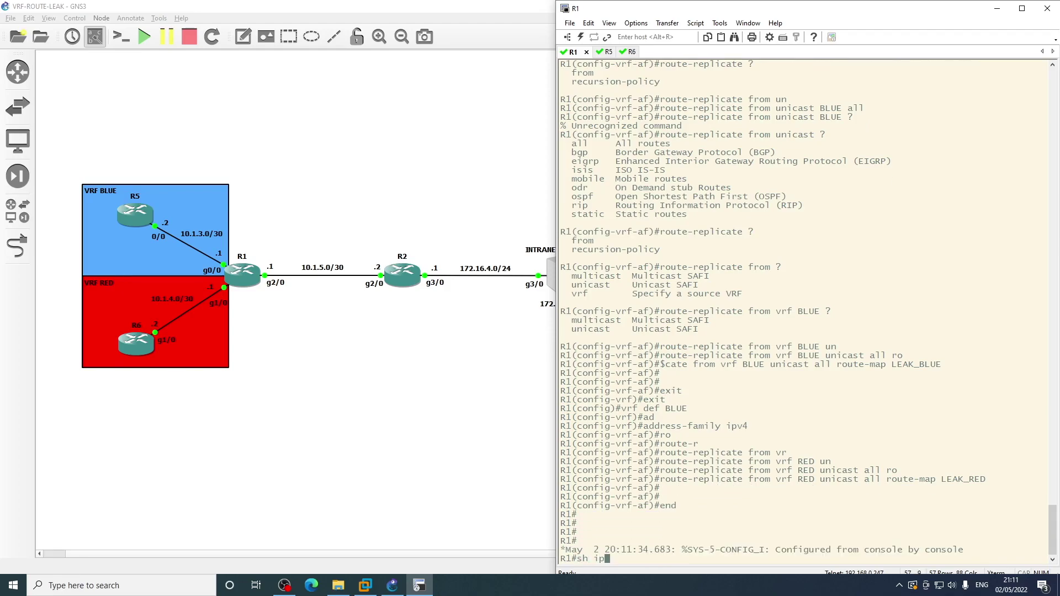
Step: Run 'show ip route vrf RED' and 'show ip route vrf BLUE' on R1
type("sh ip ro")
key("Tab")
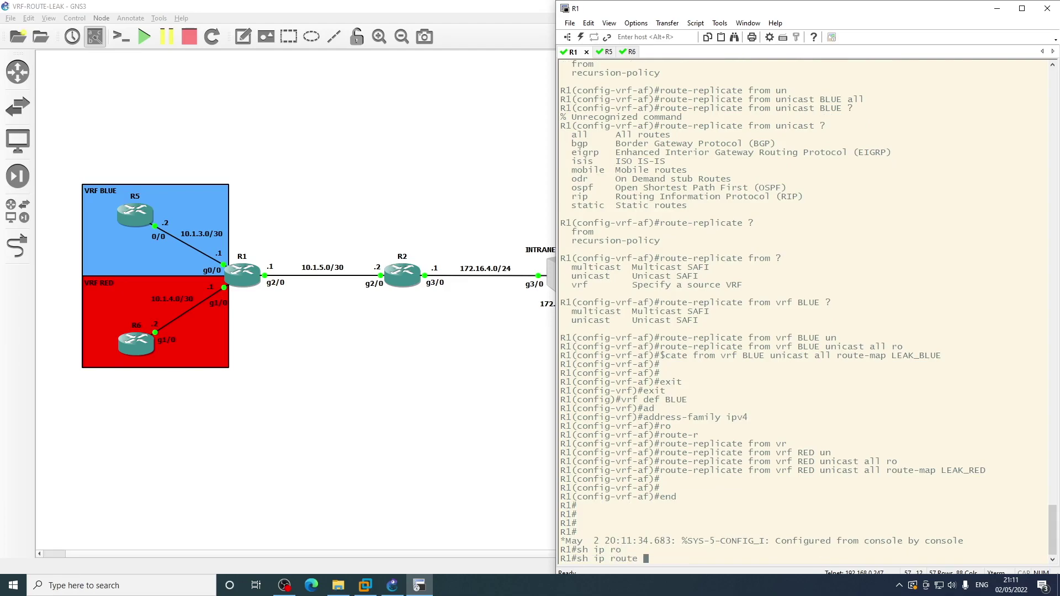
type("vrf RED")
key("Return")
key("Up")
key("BackSpace")
key("BackSpace")
key("BackSpace")
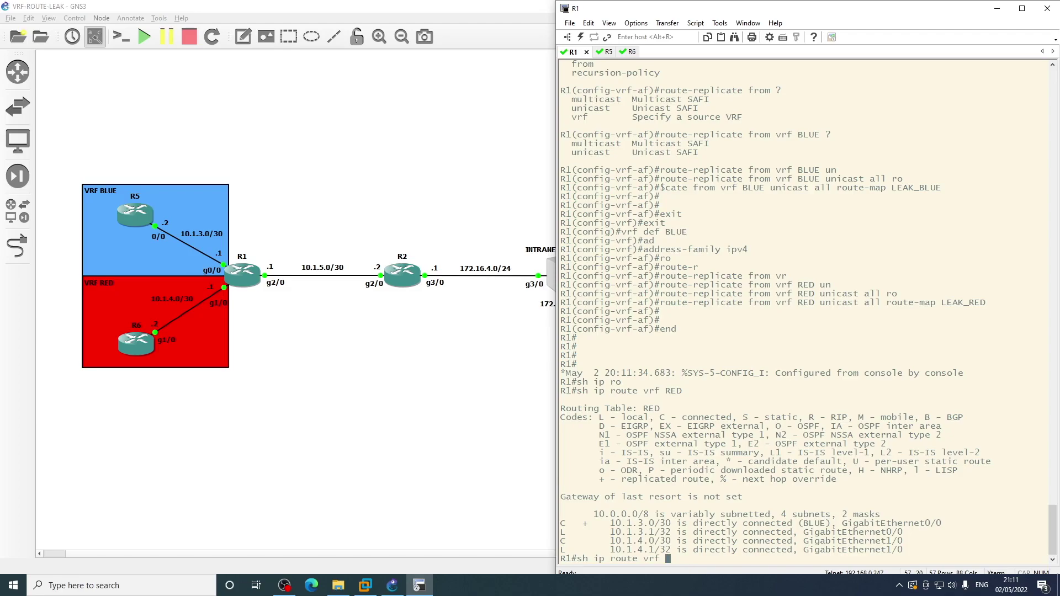
type("BLUE")
key("Return")
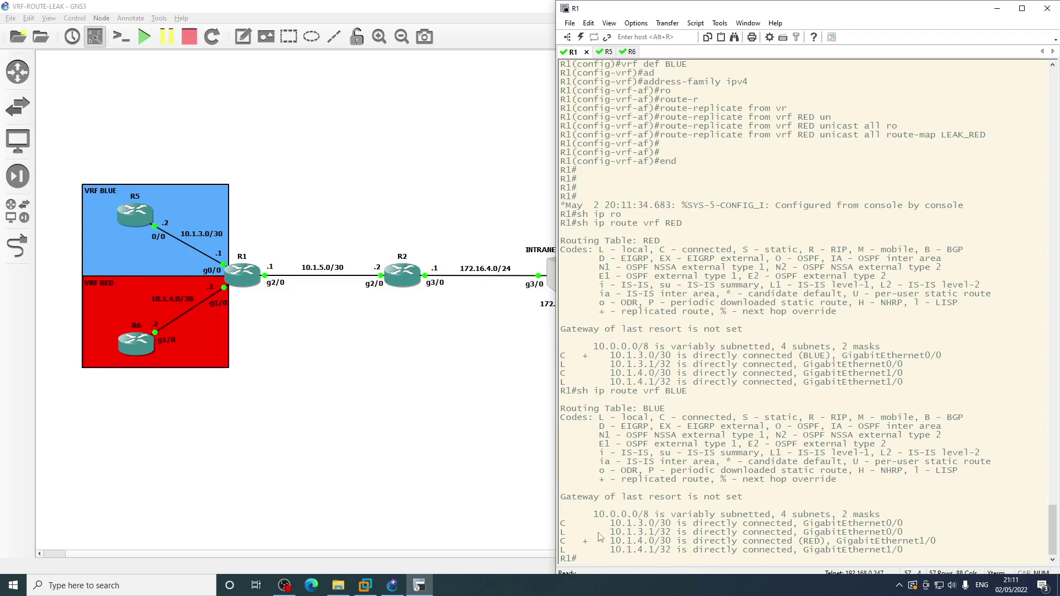
Step: Highlight the '+' replicated routes: 10.1.3.0/30 in RED and 10.1.4.0/30 in BLUE
left_click_drag(583, 356, 943, 359)
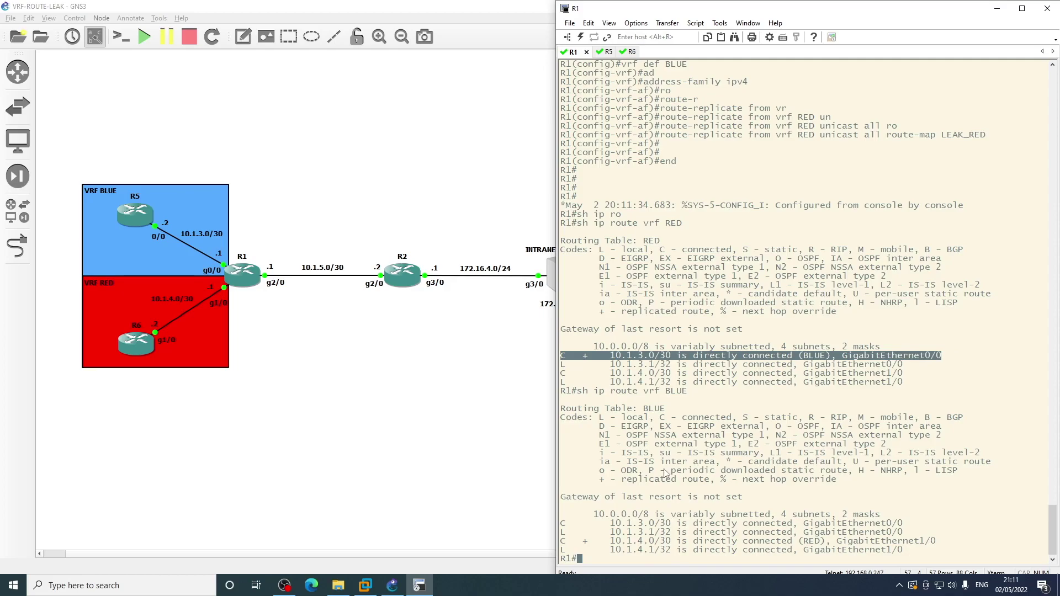
left_click_drag(562, 541, 944, 547)
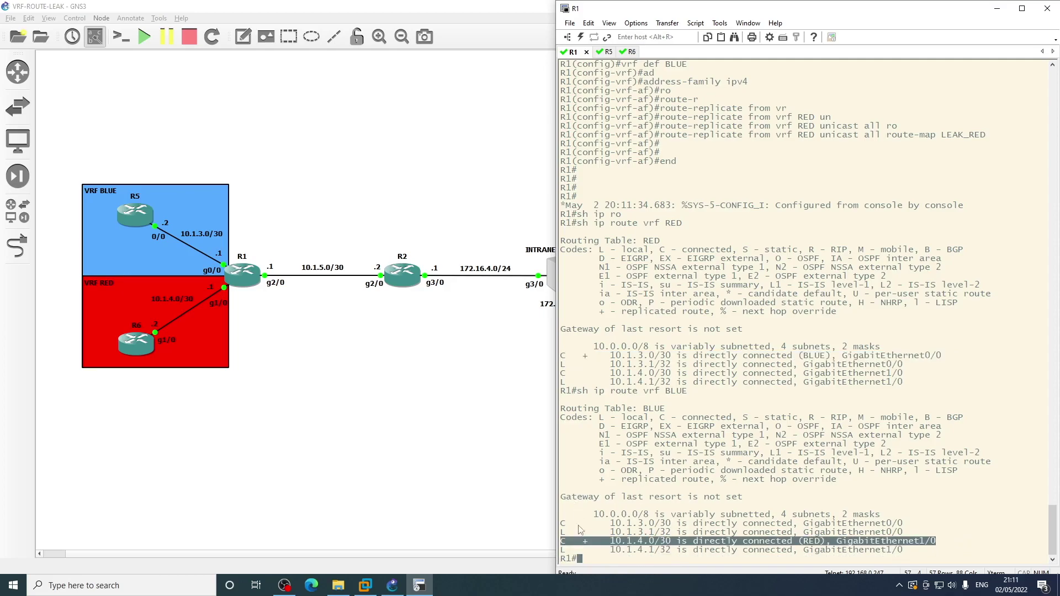
left_click(587, 547)
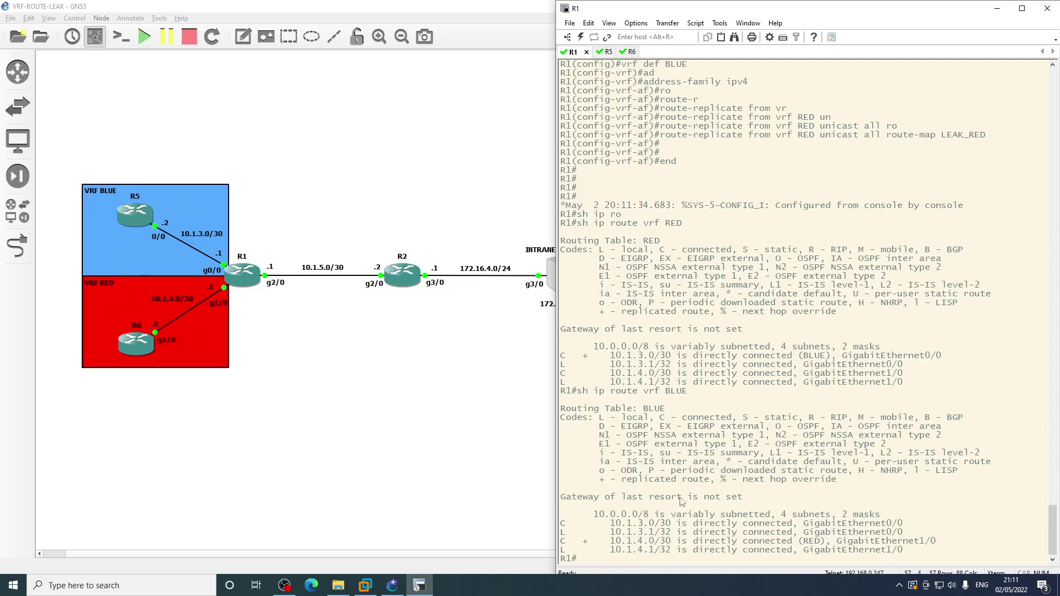
double_click(601, 479)
double_click(624, 479)
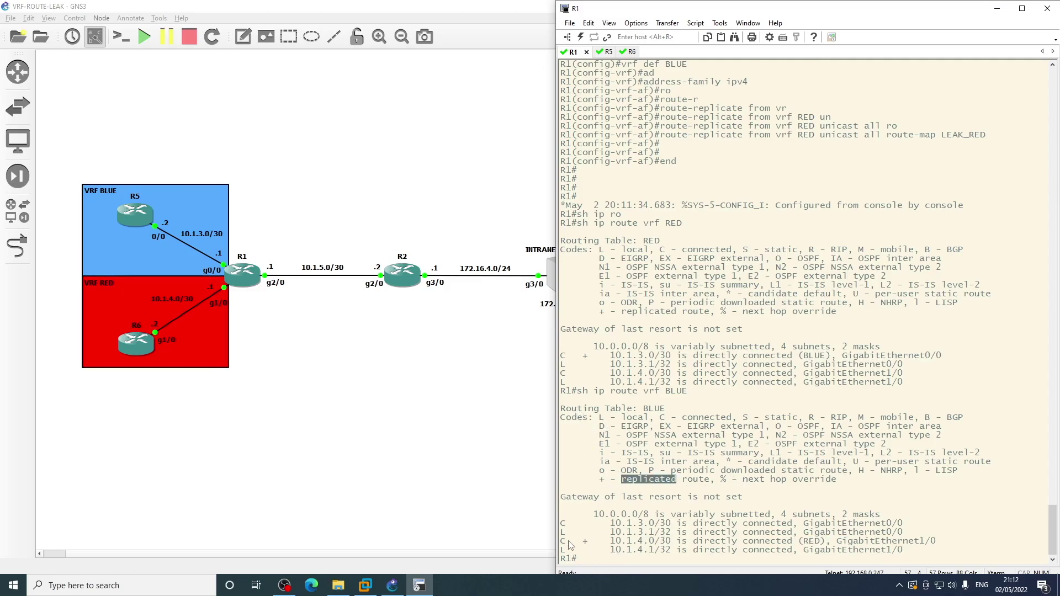
double_click(648, 409)
left_click_drag(564, 545, 938, 546)
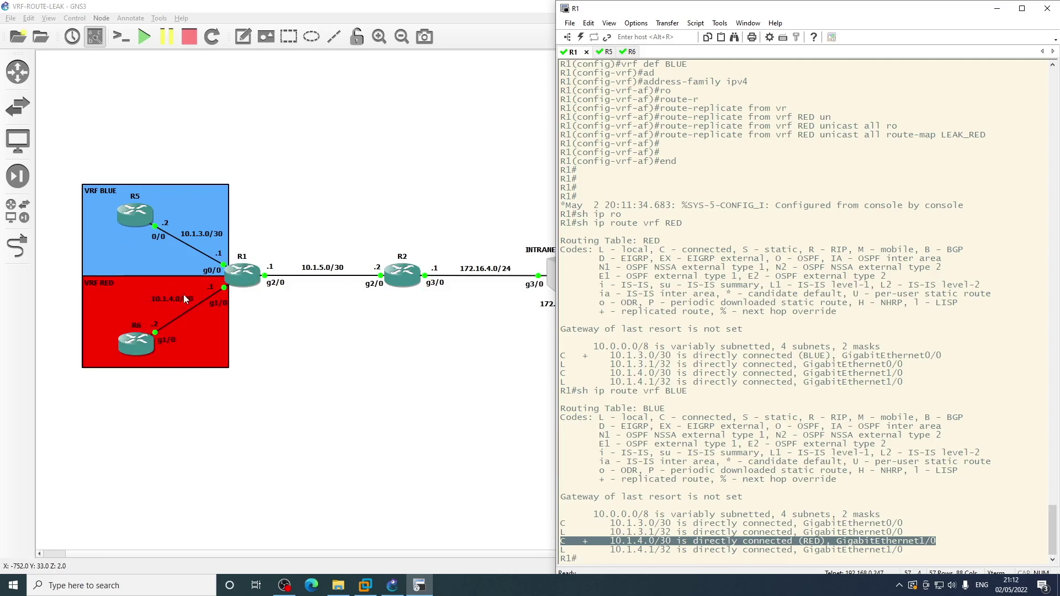
double_click(811, 542)
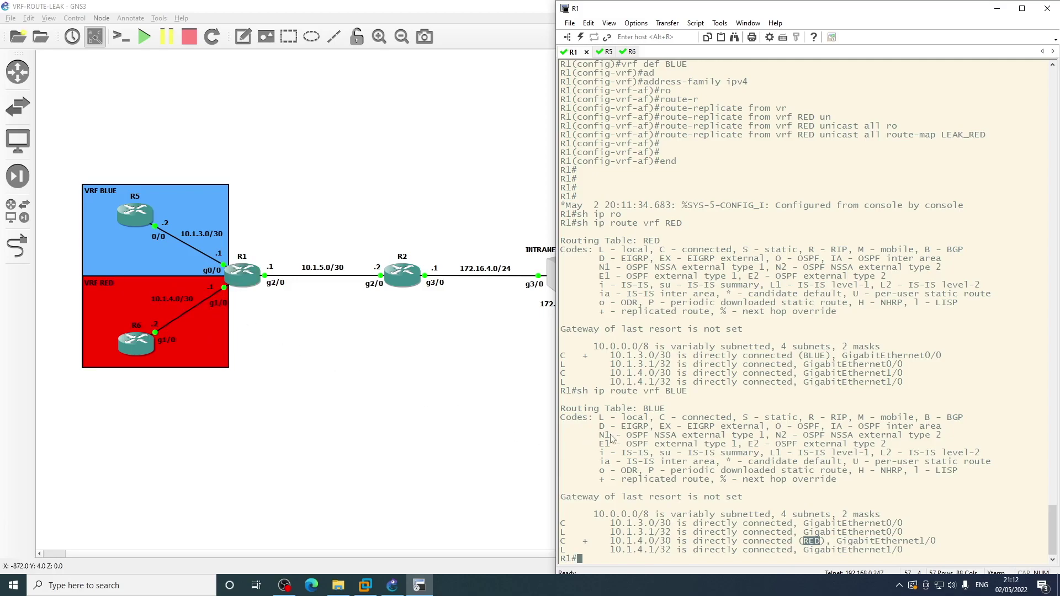
double_click(651, 241)
left_click_drag(562, 359, 937, 357)
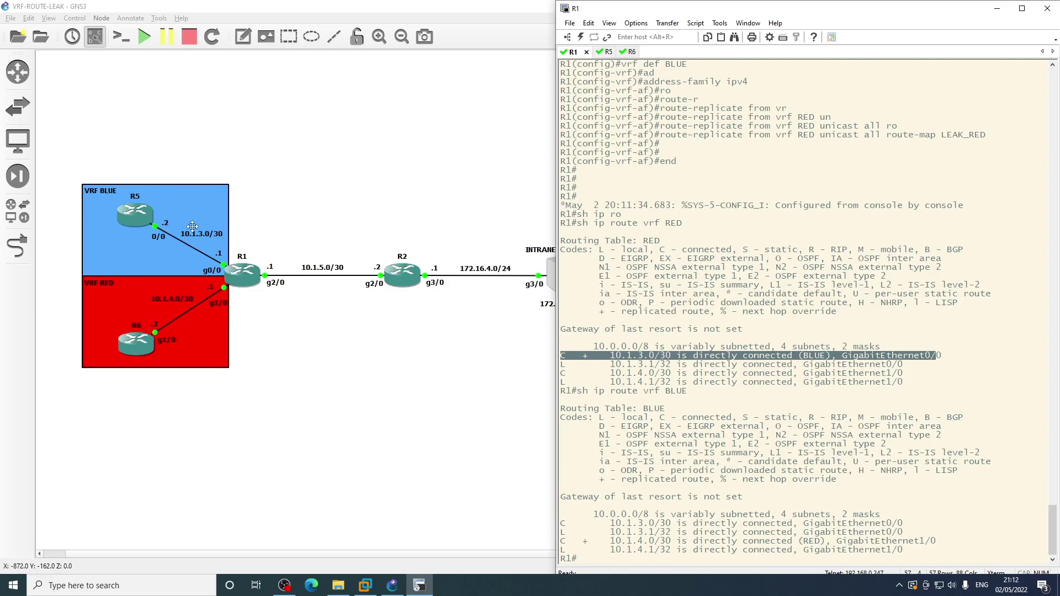
double_click(813, 356)
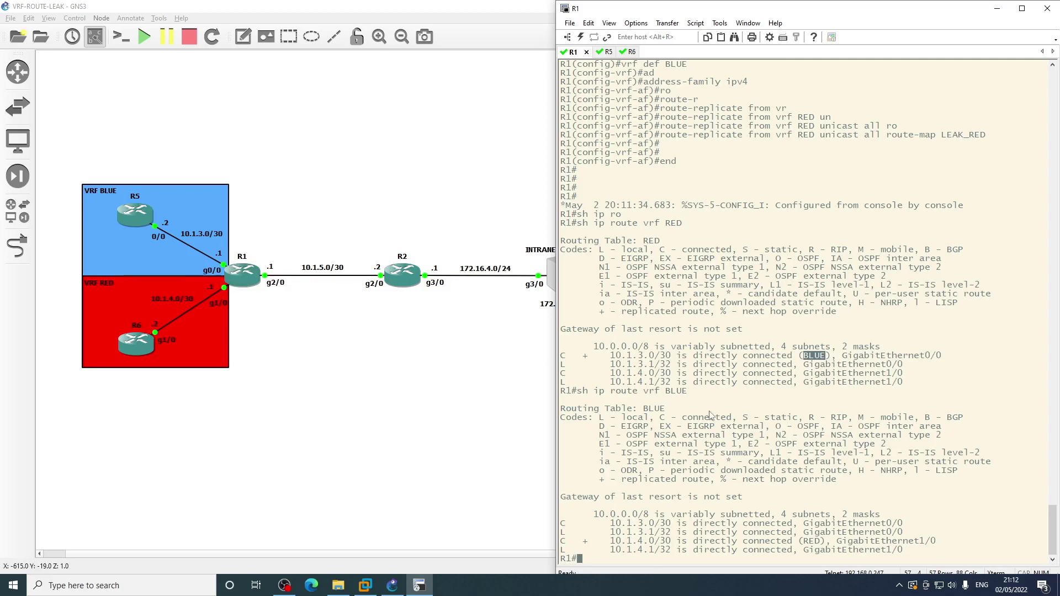
left_click(760, 428)
Step: Switch to R5 and leave configuration mode with 'end'
left_click(606, 51)
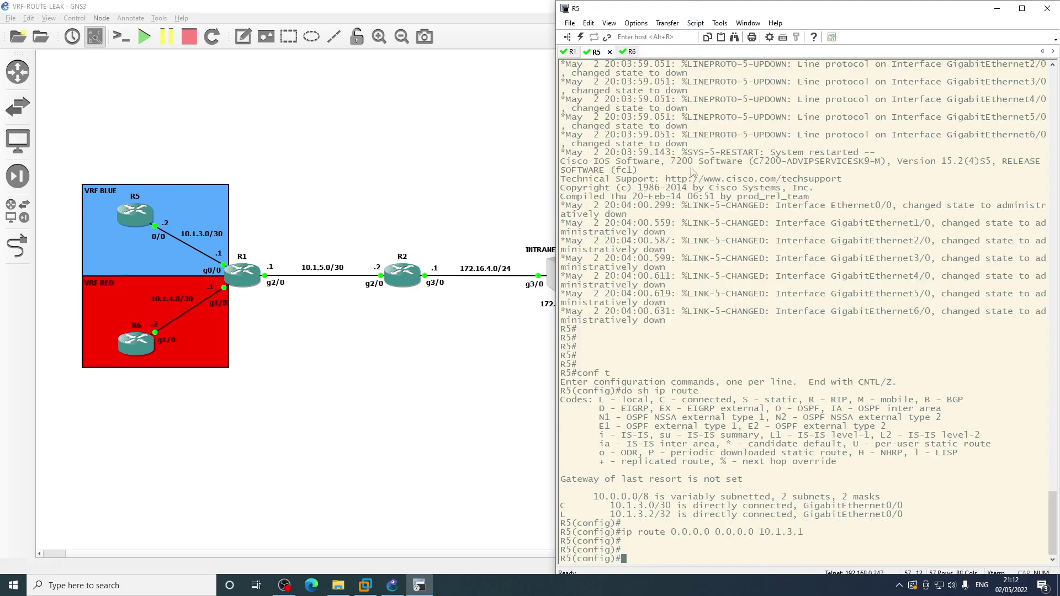
key("Return")
key("Return")
key("Return")
key("Return")
key("Return")
key("Return")
type("e")
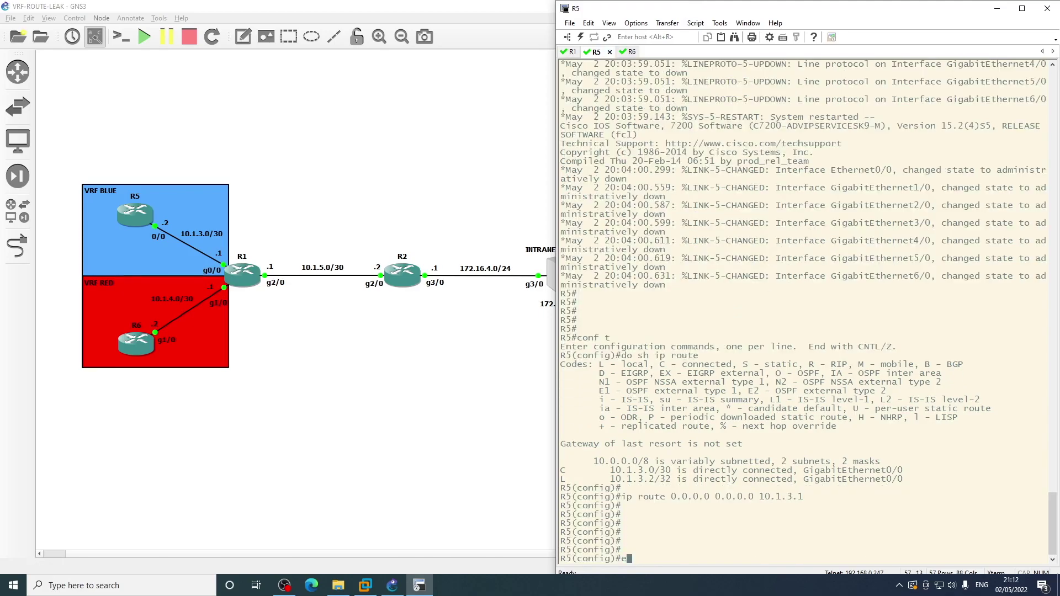
type("bd")
key("Return")
type("e")
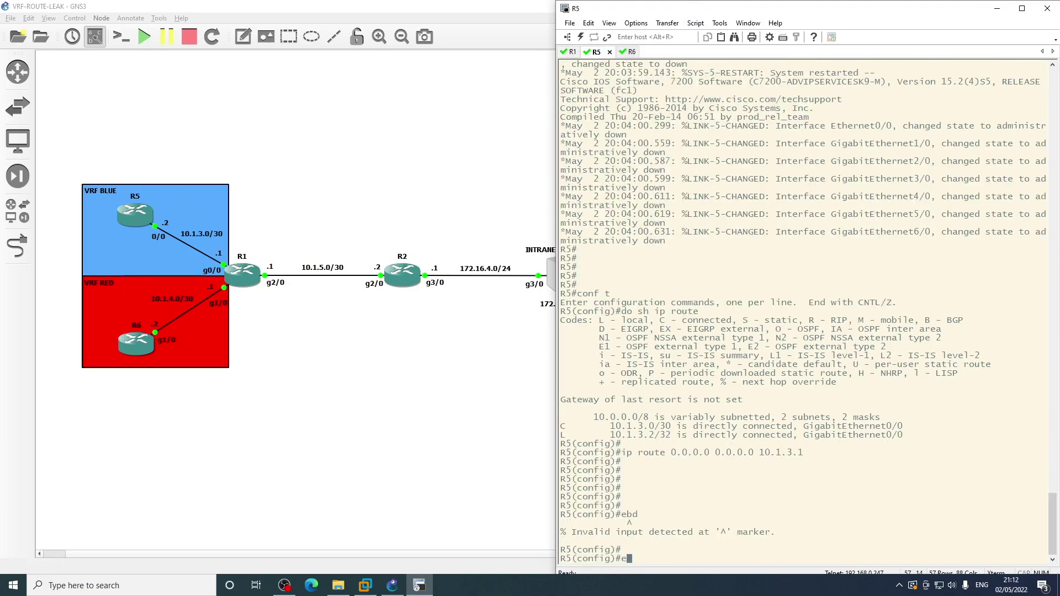
type("nd")
key("Return")
key("Return")
key("Return")
Step: Show R5's routing table, highlighting the default route 0.0.0.0/0 via 10.1.3.1
type("sh ip o")
key("Tab")
type("spf")
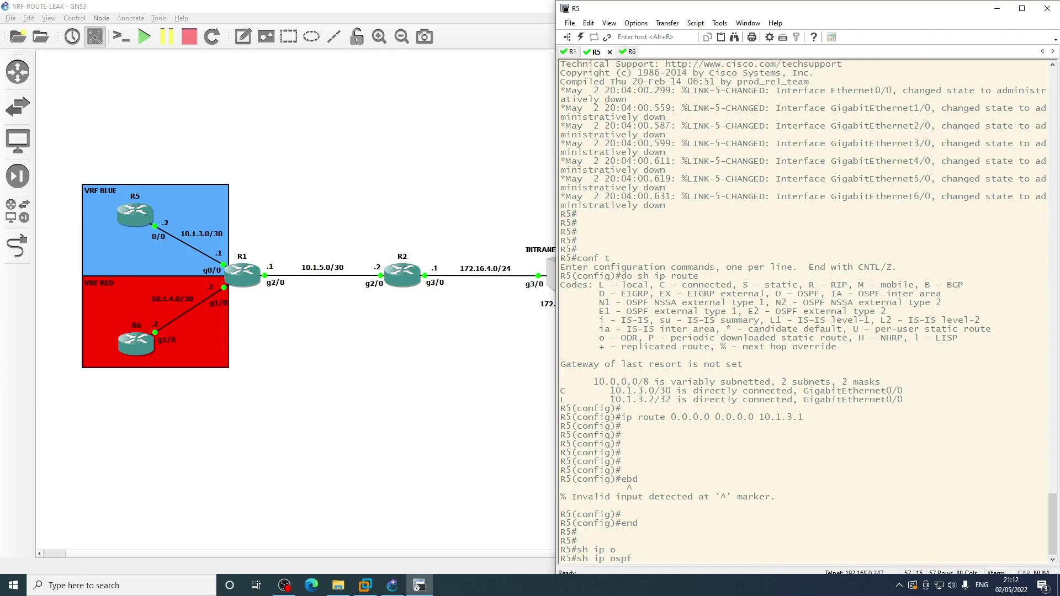
key("BackSpace")
key("BackSpace")
key("BackSpace")
key("BackSpace")
type("ro")
key("Tab")
key("Return")
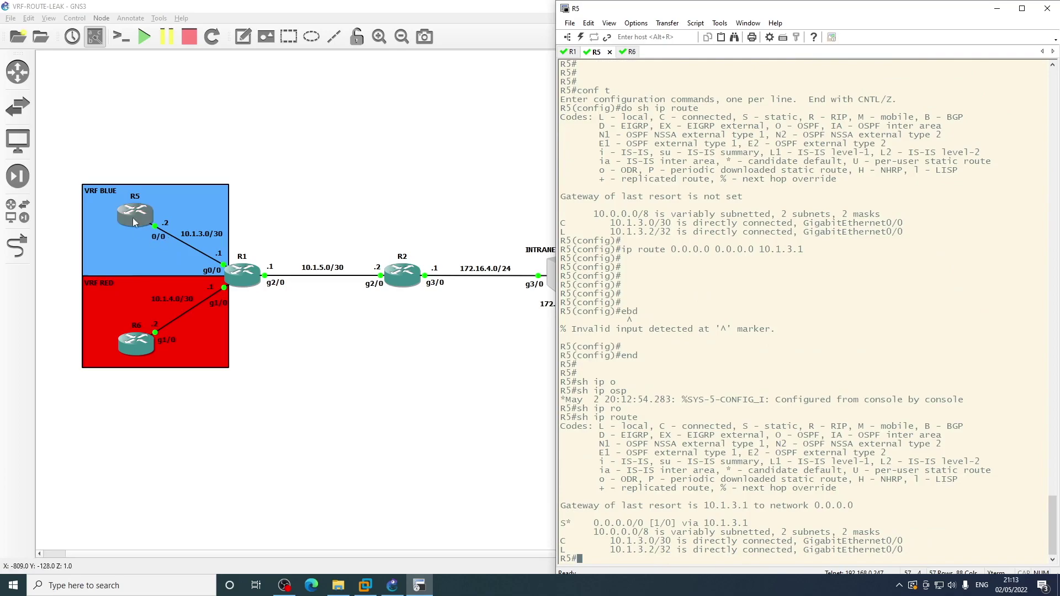
left_click_drag(562, 523, 905, 551)
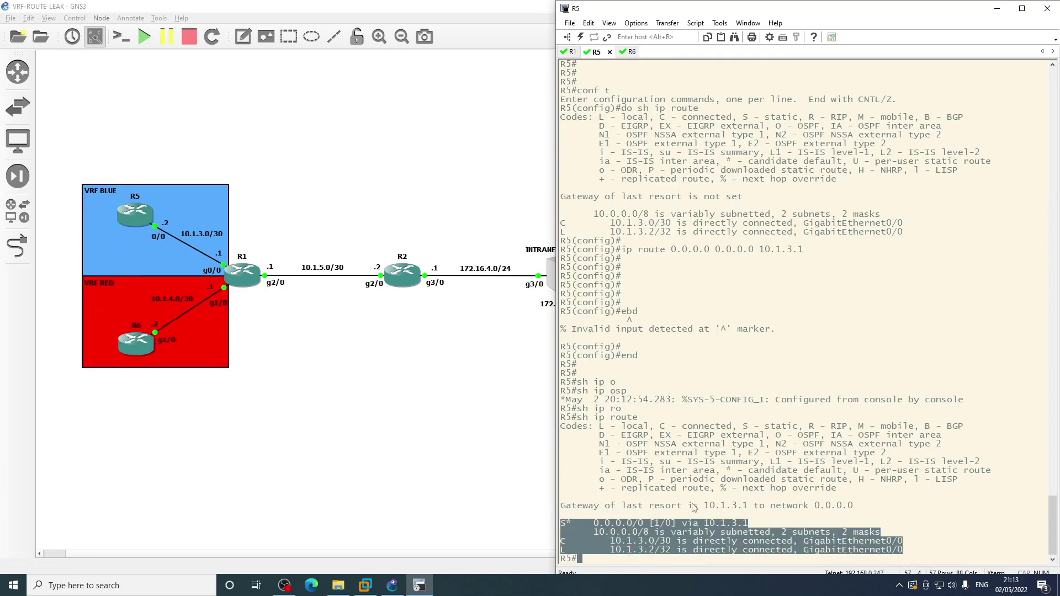
left_click_drag(678, 507, 855, 509)
left_click(856, 511)
key("Return")
key("Return")
key("Return")
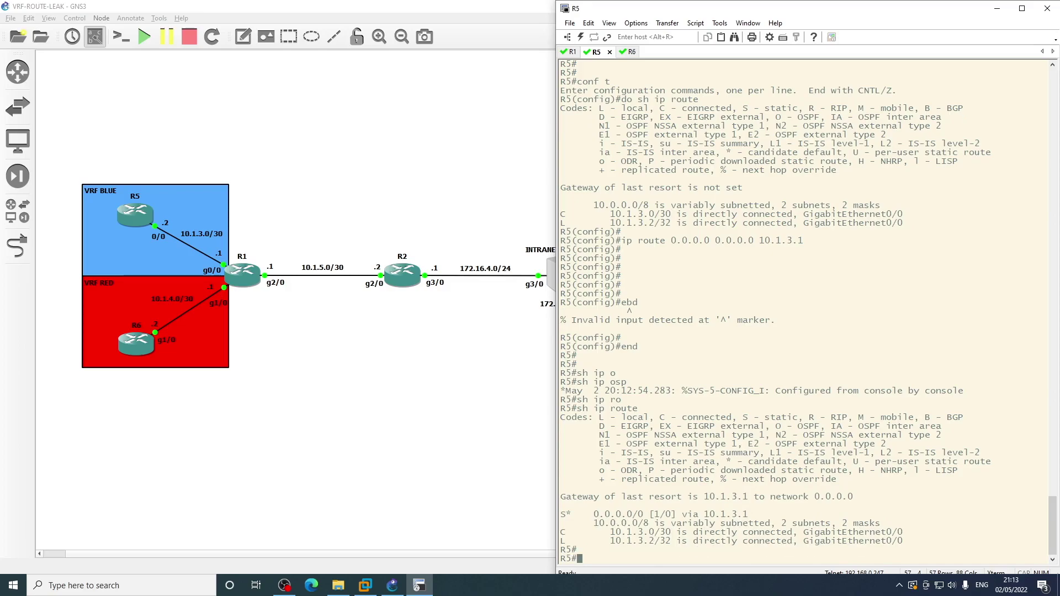
type("ping")
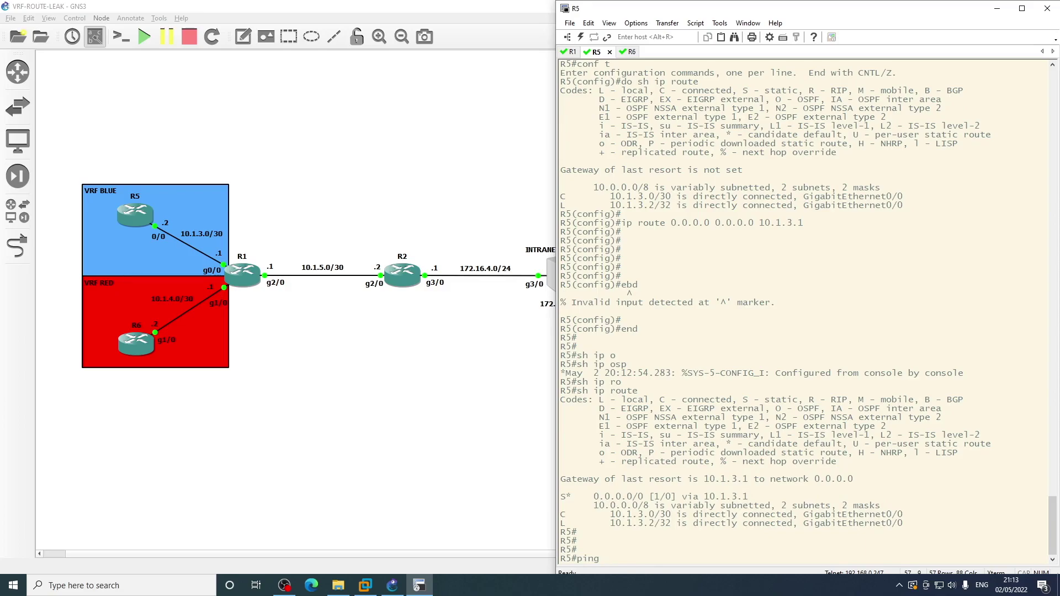
type(" 10.1.4.2")
Step: Ping 10.1.4.2 successfully, then traceroute to 10.1.4.2
key("Return")
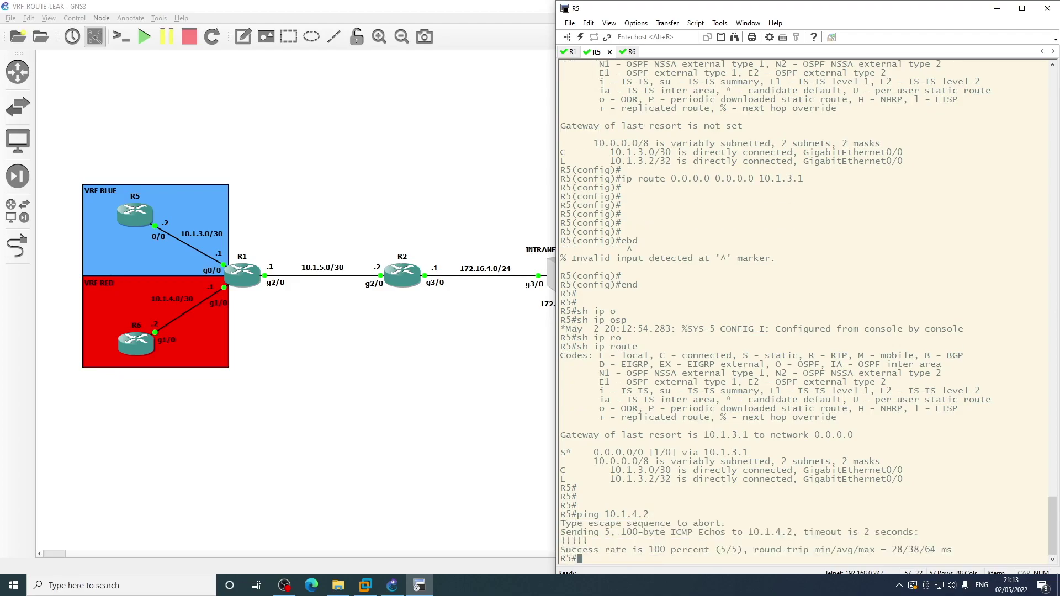
key("Up")
key("BackSpace")
key("BackSpace")
key("BackSpace")
key("BackSpace")
type("trace")
key("Return")
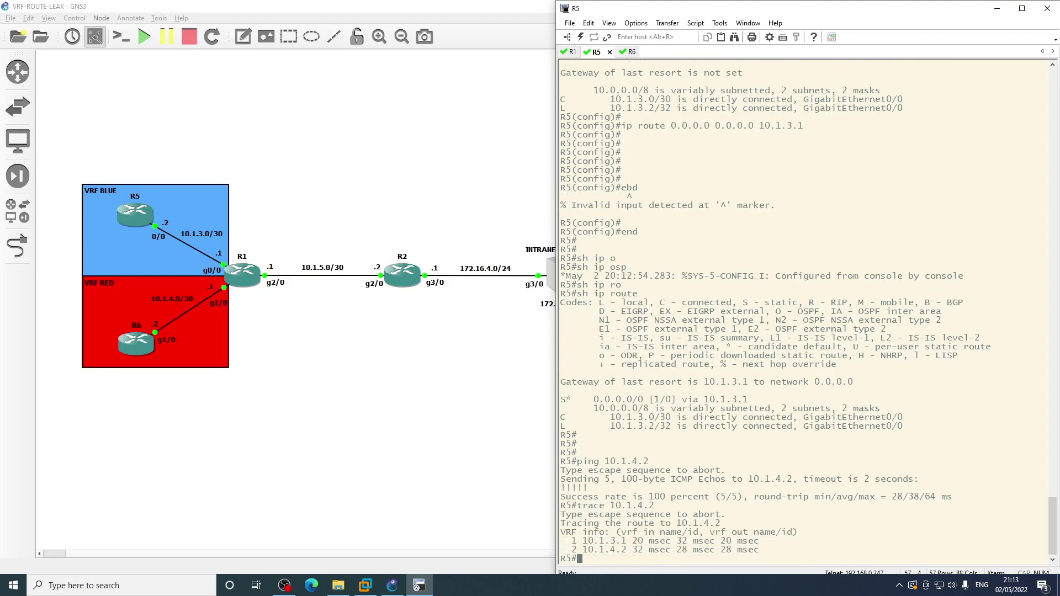
Step: Highlight the trace hops 10.1.3.1 and 10.1.4.2
left_click_drag(583, 543, 627, 542)
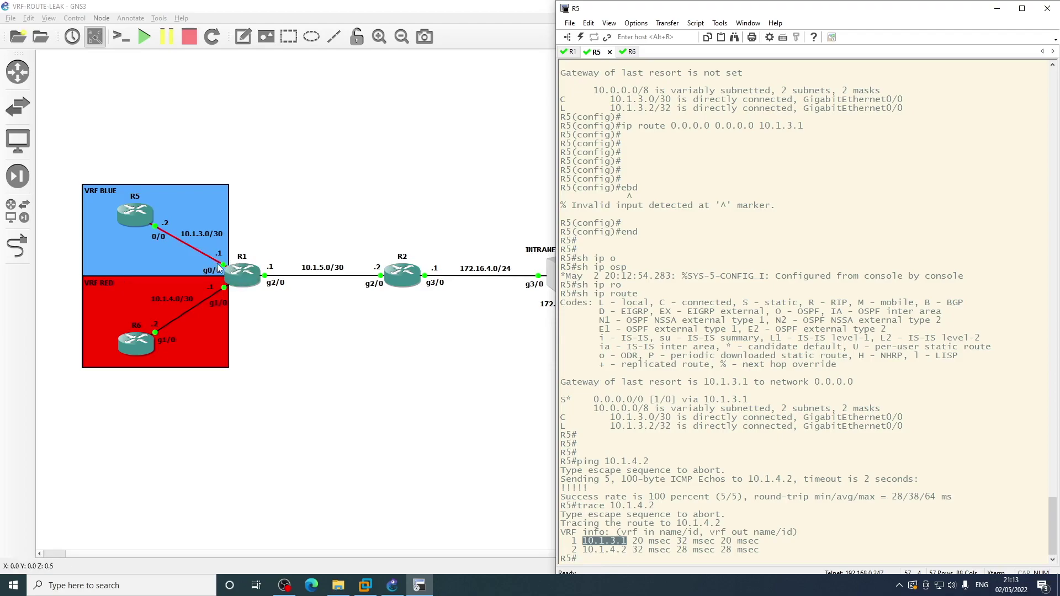
left_click_drag(586, 550, 627, 555)
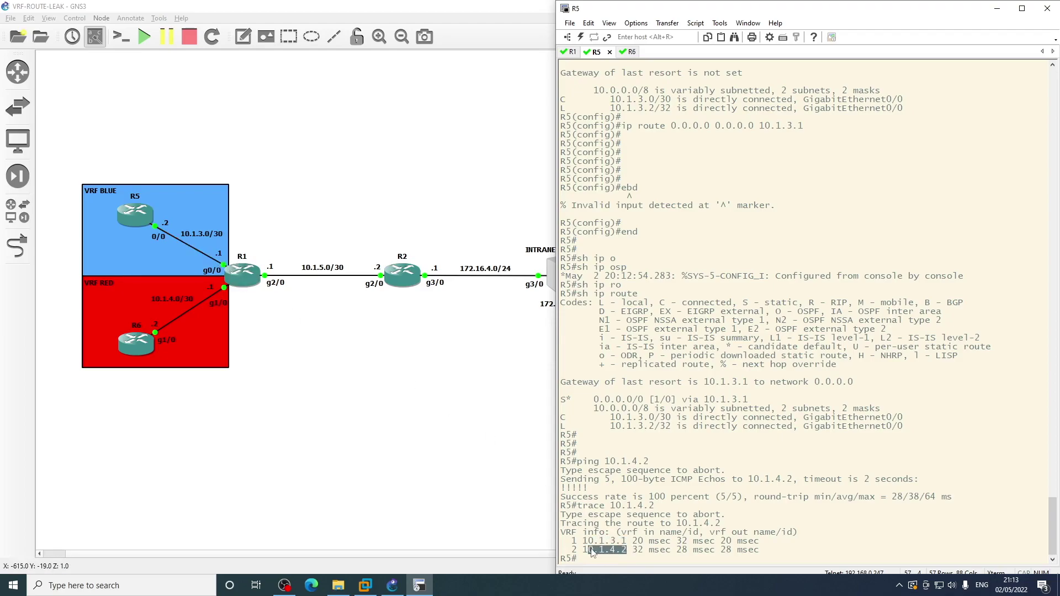
double_click(618, 550)
left_click(590, 561)
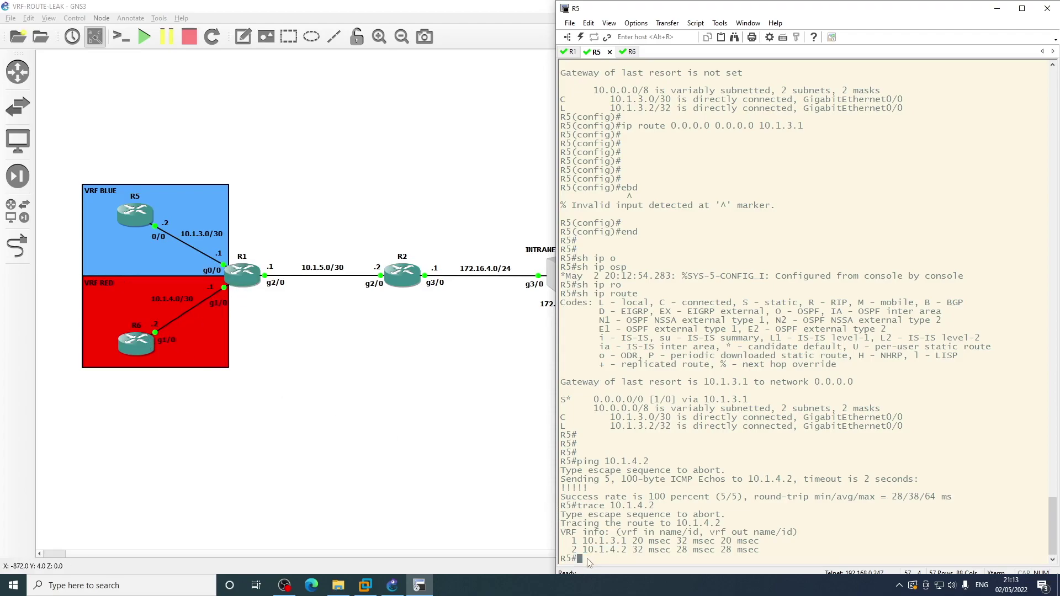